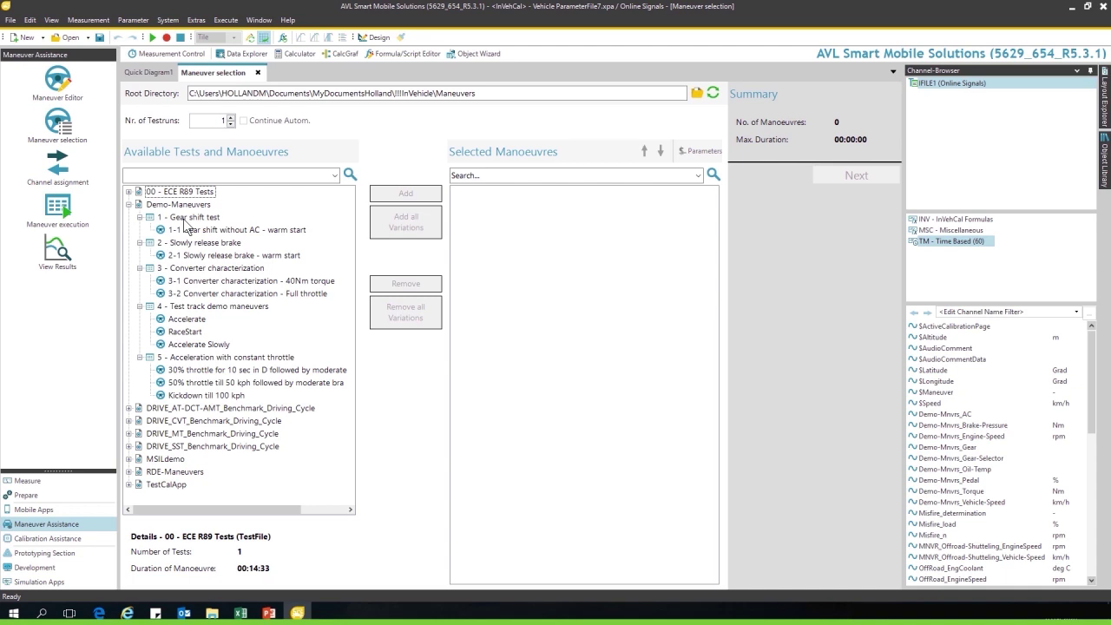
Add the 1 - Gear shift test from Demo-Maneuvers to the selected manoeuvres and continue to channel assignment
left_click(185, 219)
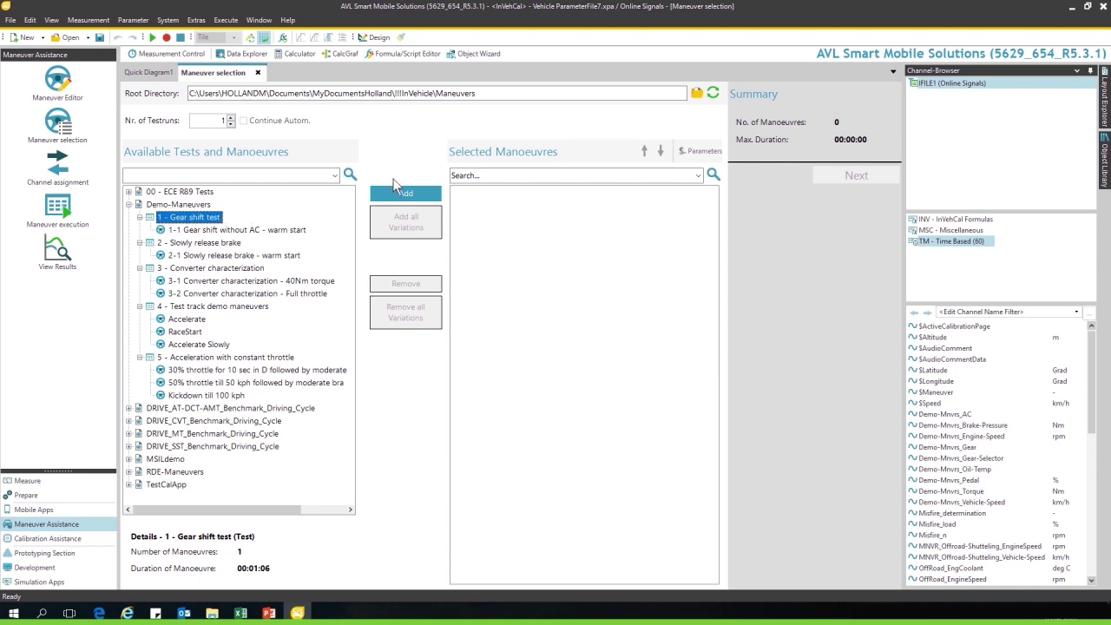
left_click(397, 192)
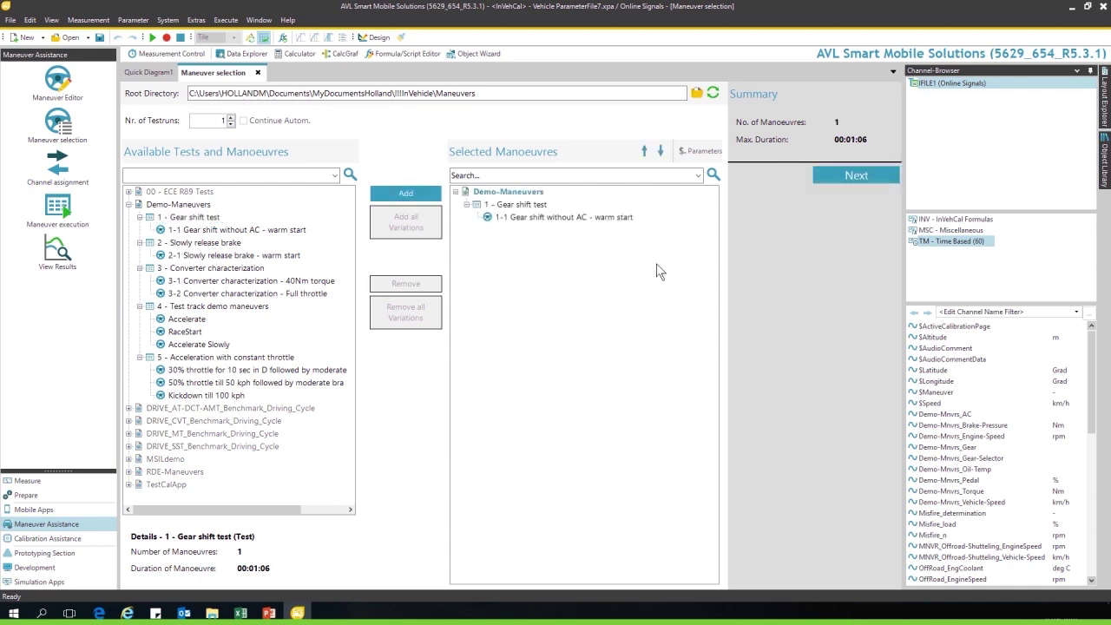
left_click(855, 176)
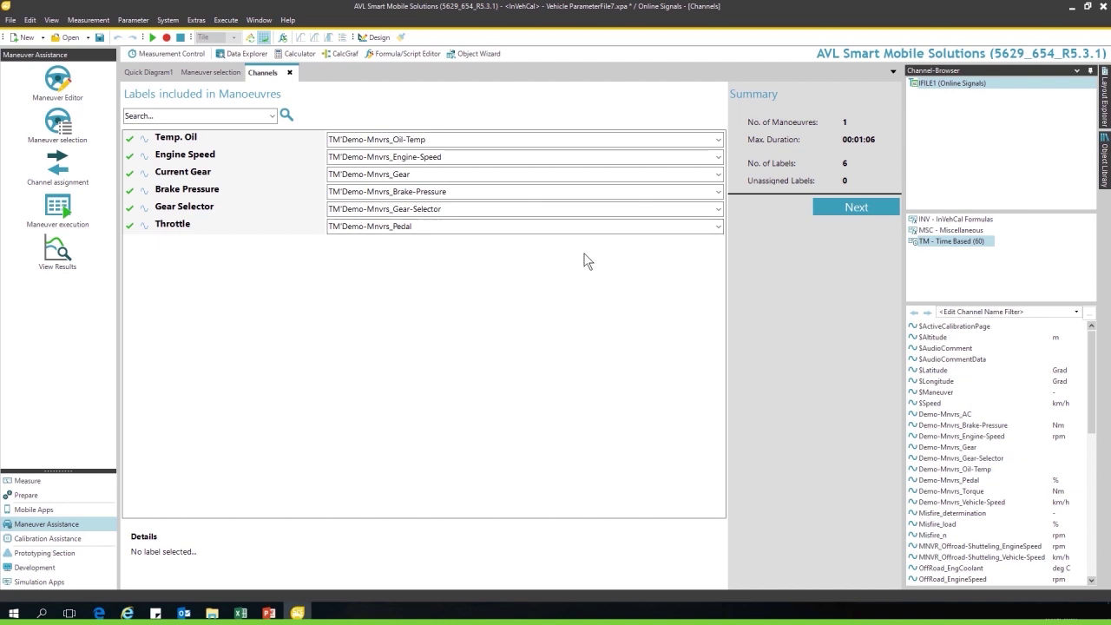
Accept the channel assignments, start the gear shift test run, and stop it while it asks for the park position
left_click(835, 208)
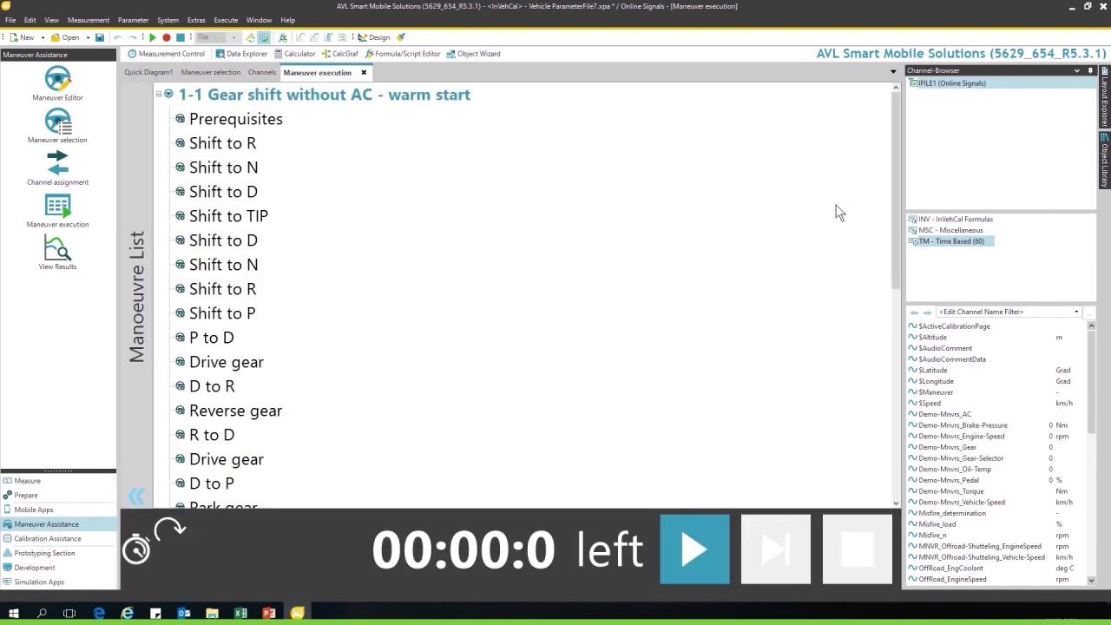
left_click(688, 552)
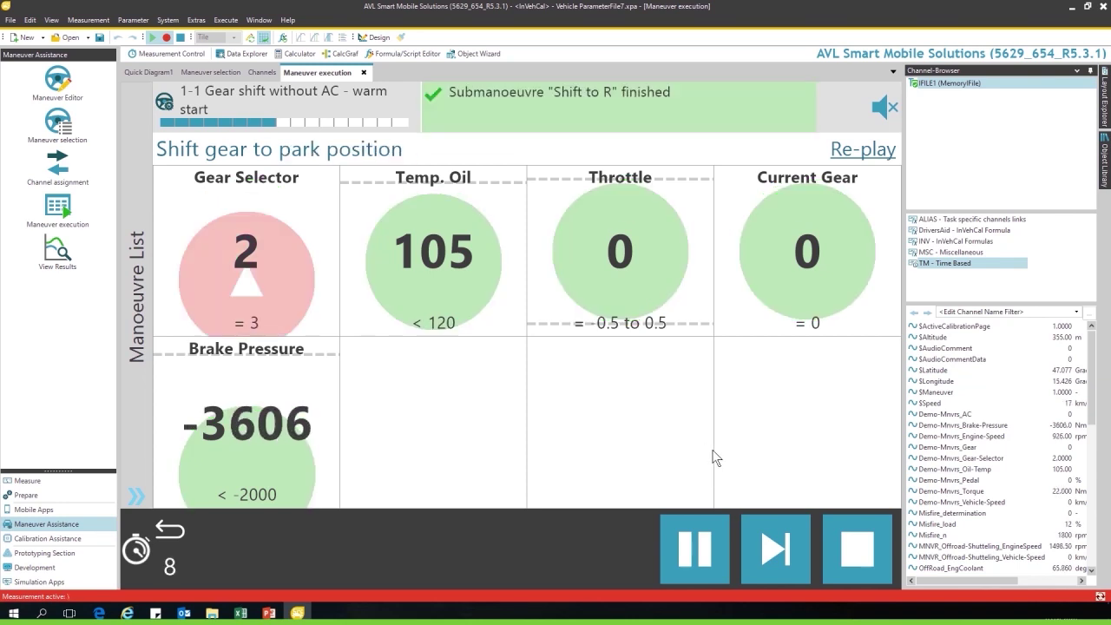
left_click(854, 546)
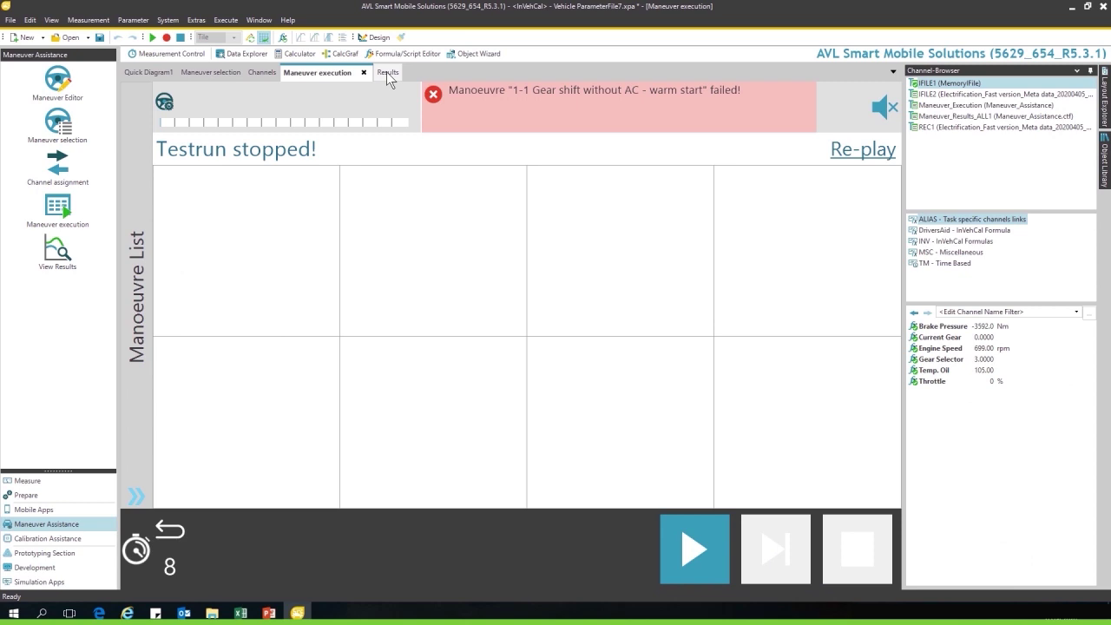
Expand the gear shift test results and Repetition 1, and review the steps from 1 - Prerequisites through 7 - Shift to N
left_click(388, 74)
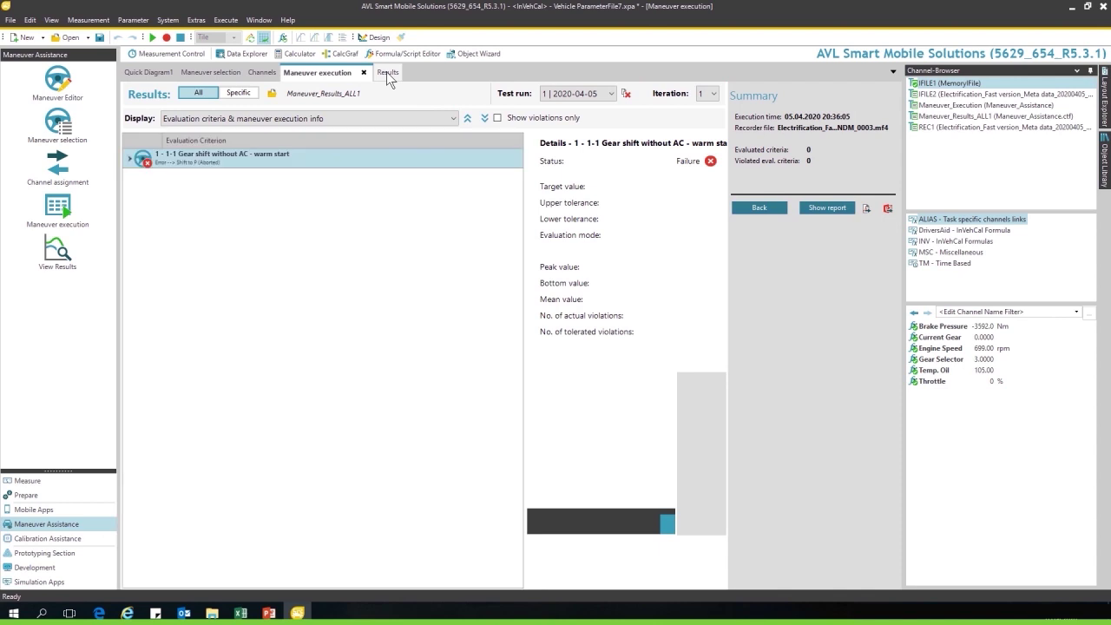
left_click(130, 159)
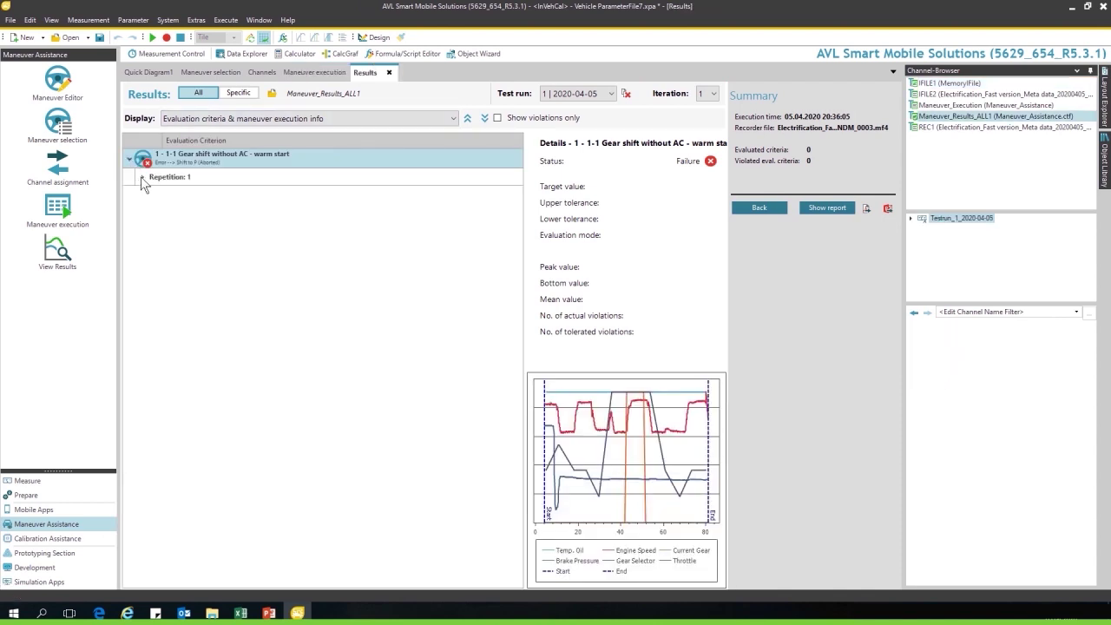
left_click(142, 178)
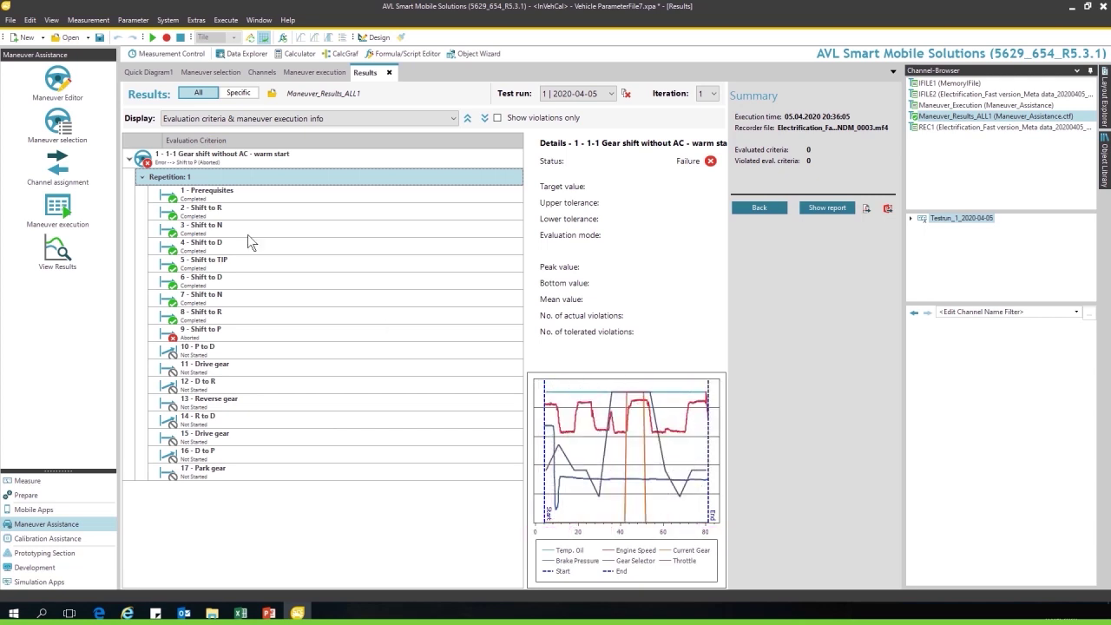
left_click(231, 196)
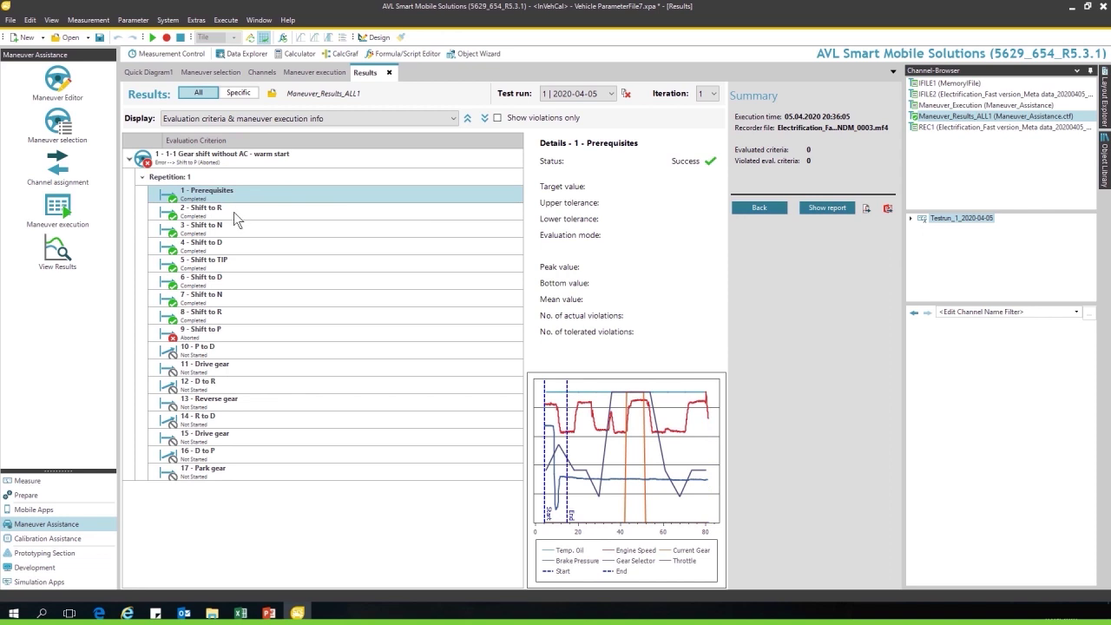
left_click(233, 213)
left_click(237, 227)
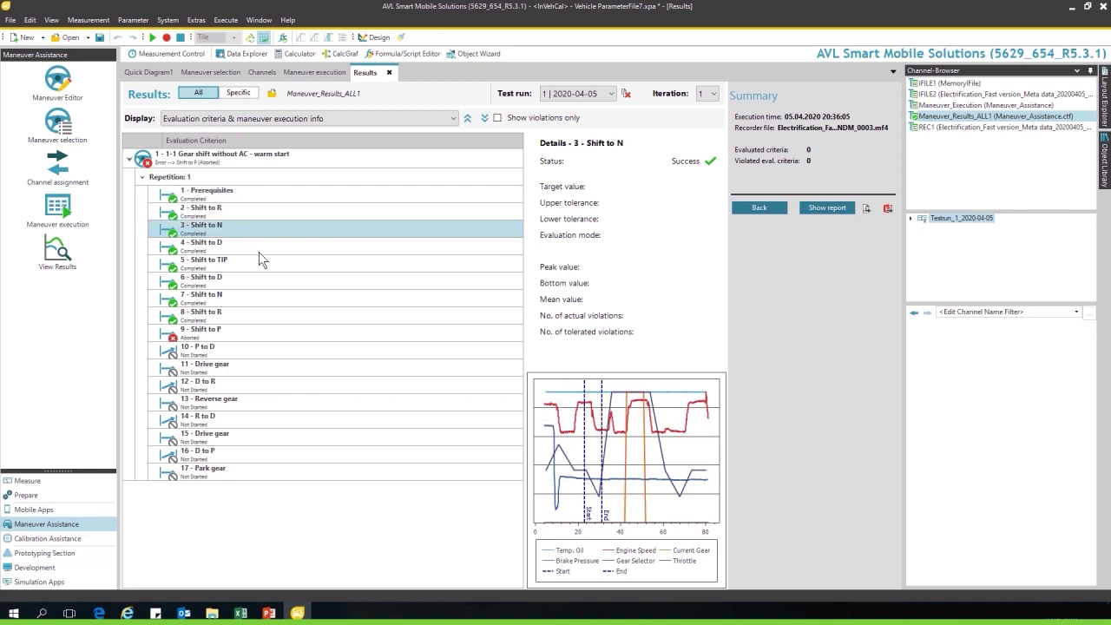
left_click(261, 250)
left_click(271, 265)
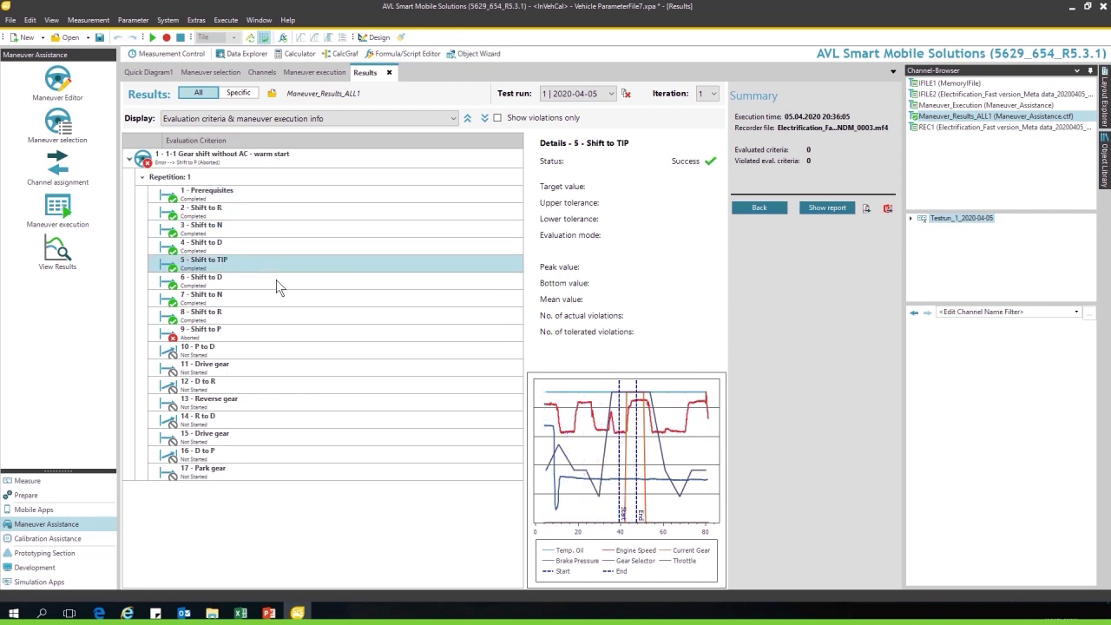
left_click(276, 280)
left_click(281, 295)
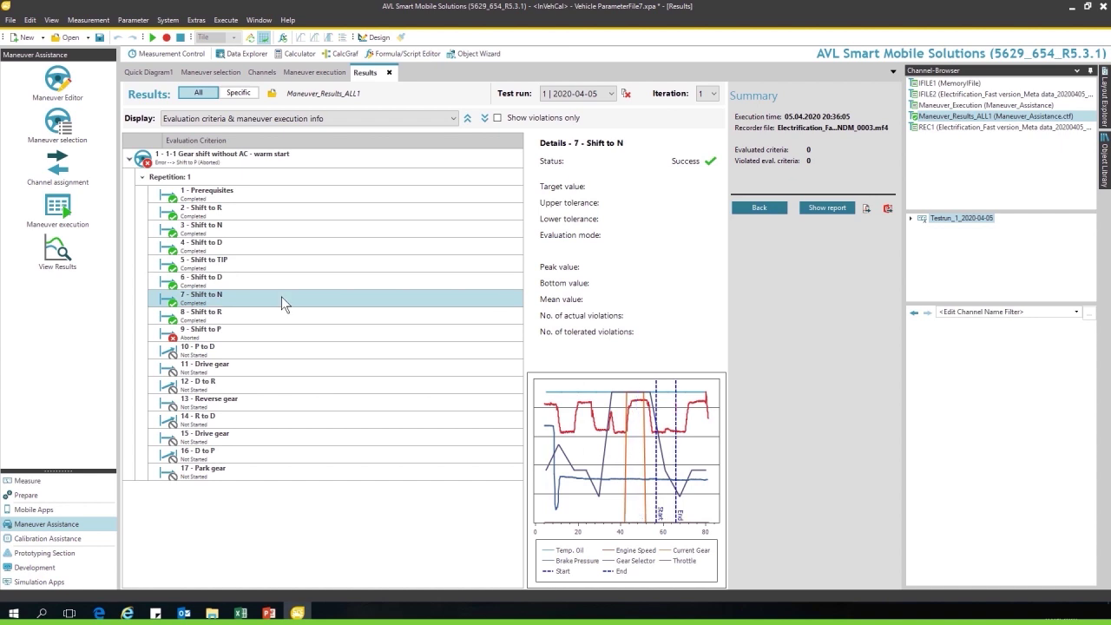
Export the test results as a PowerPoint report named newsflash in the Electrification folder
left_click(887, 209)
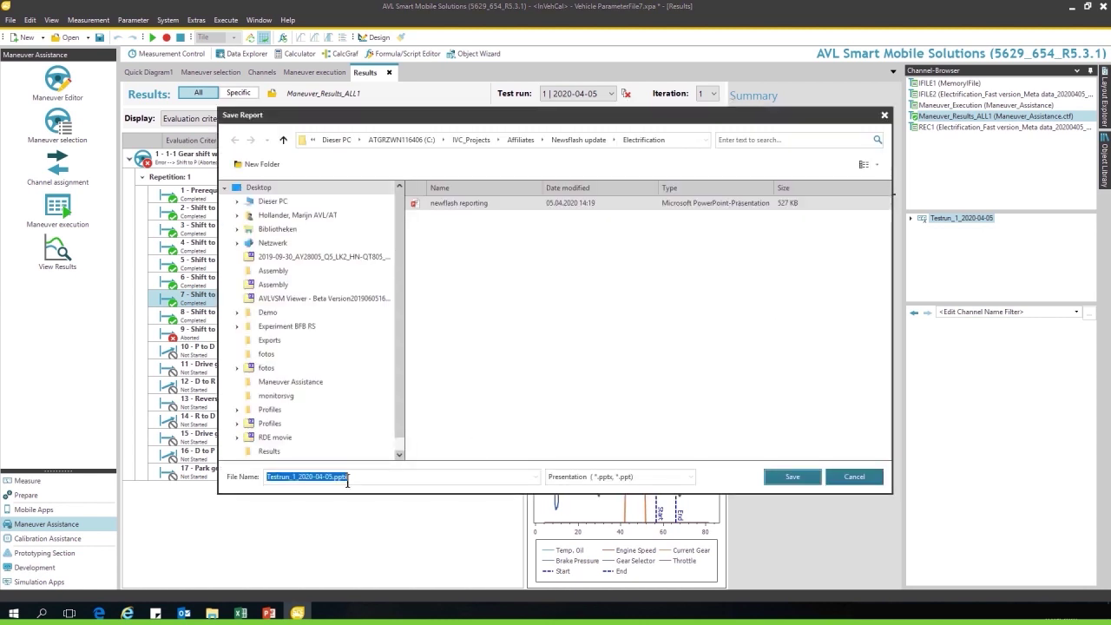
type("news")
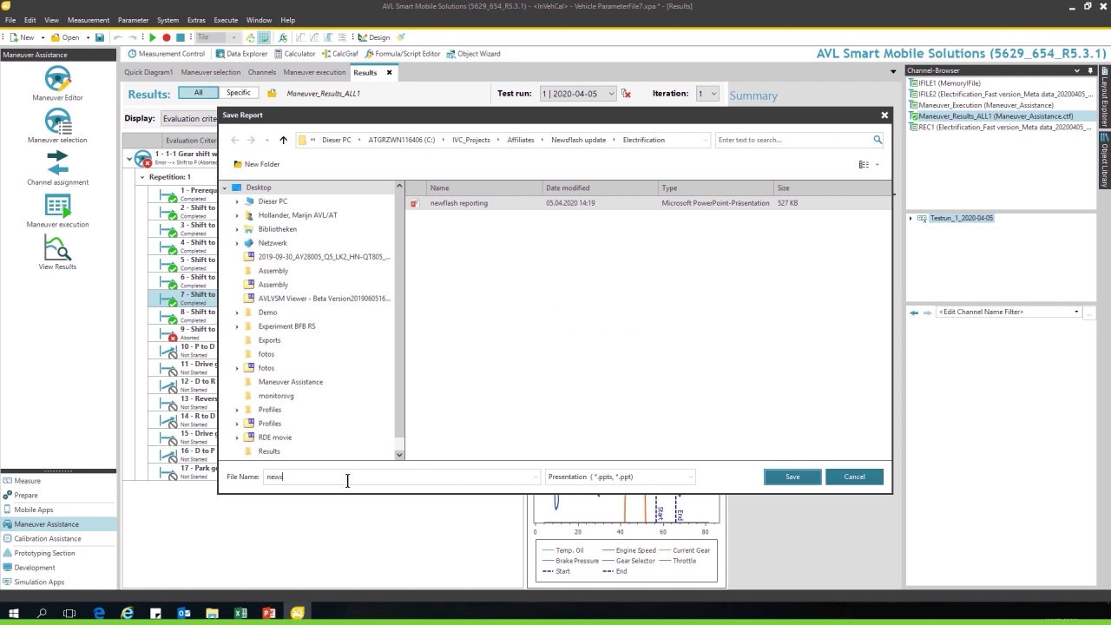
type("flash")
left_click(791, 476)
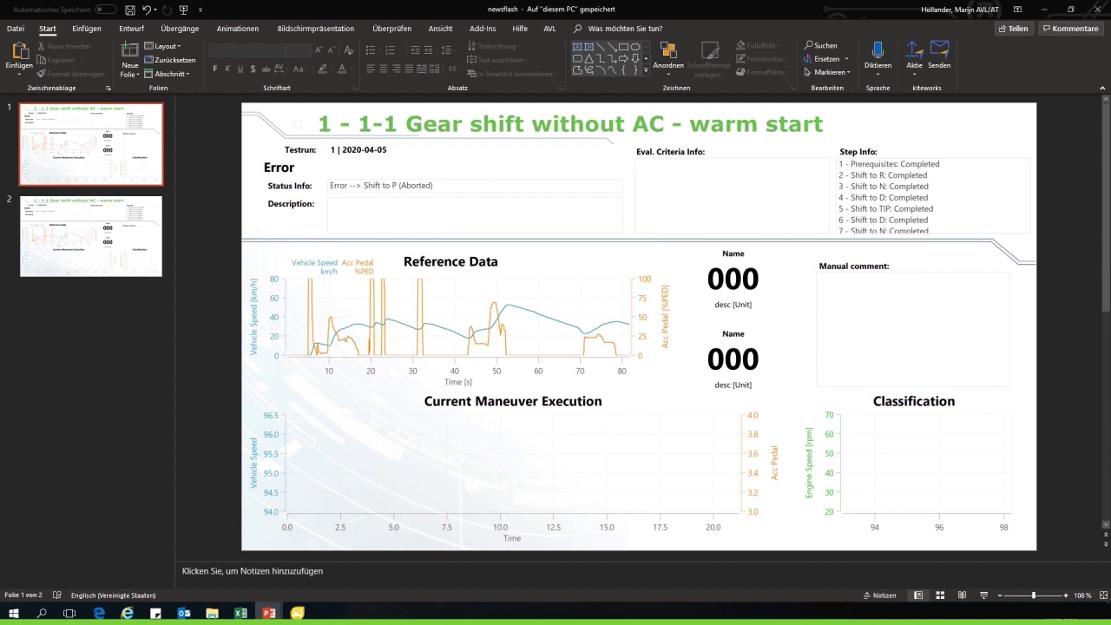
Switch back to AVL Smart Mobile Solutions and open Demo-Maneuvers.mnvr in the Maneuver Editor
left_click(298, 614)
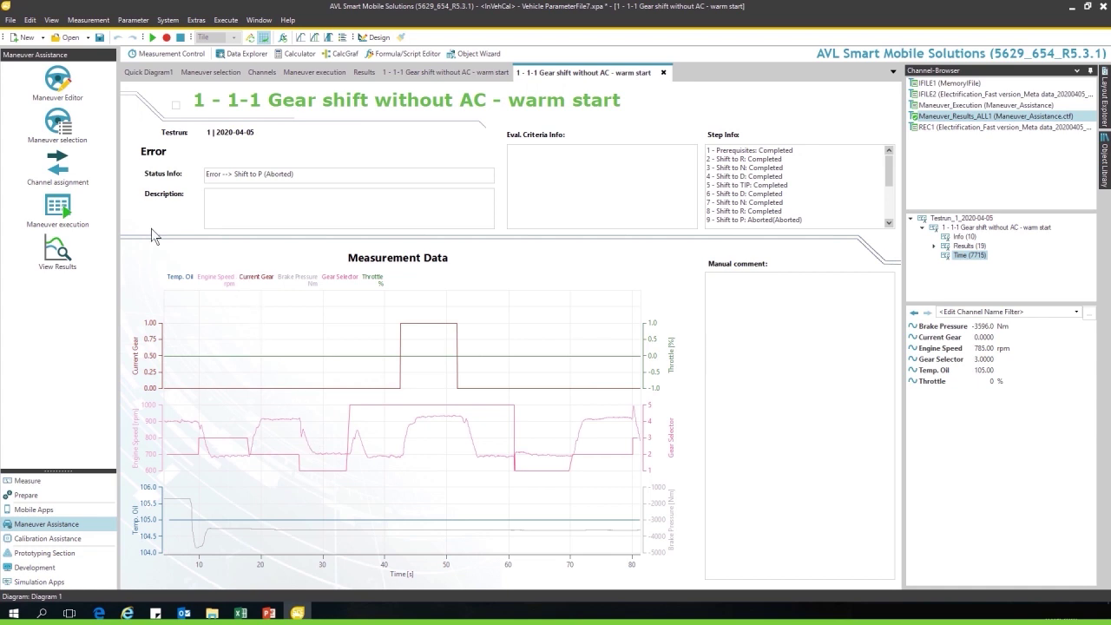
left_click(58, 91)
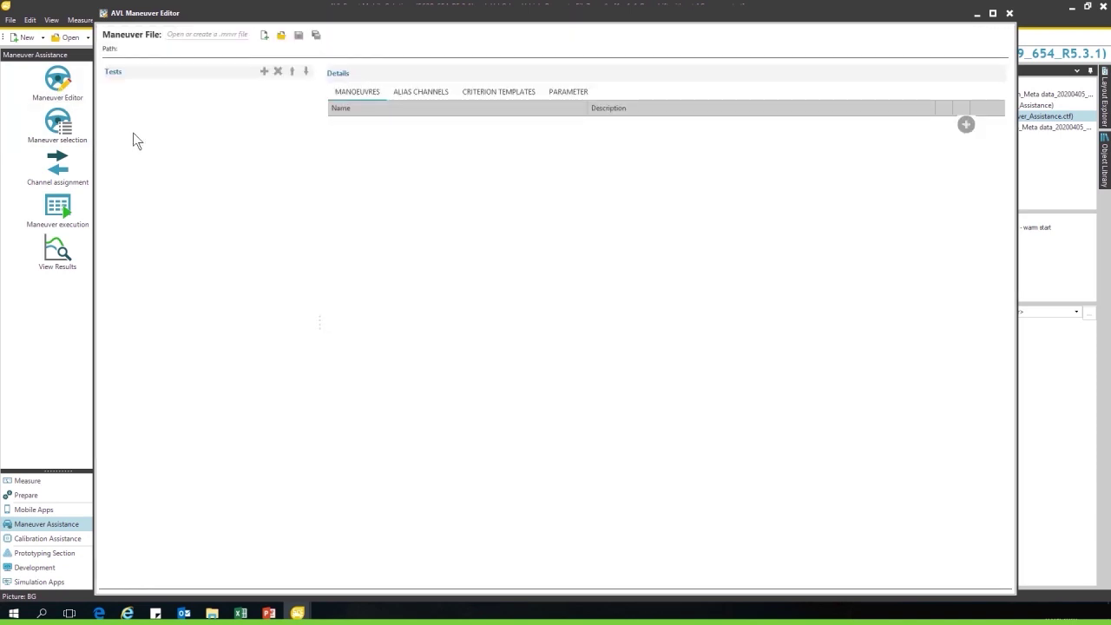
left_click(283, 35)
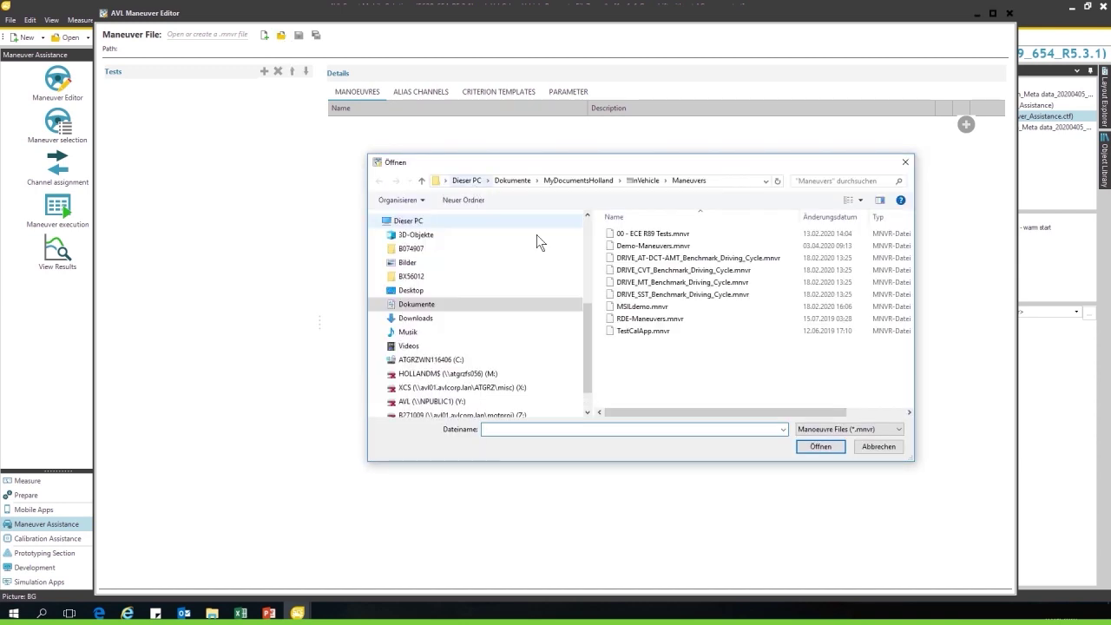
left_click(642, 246)
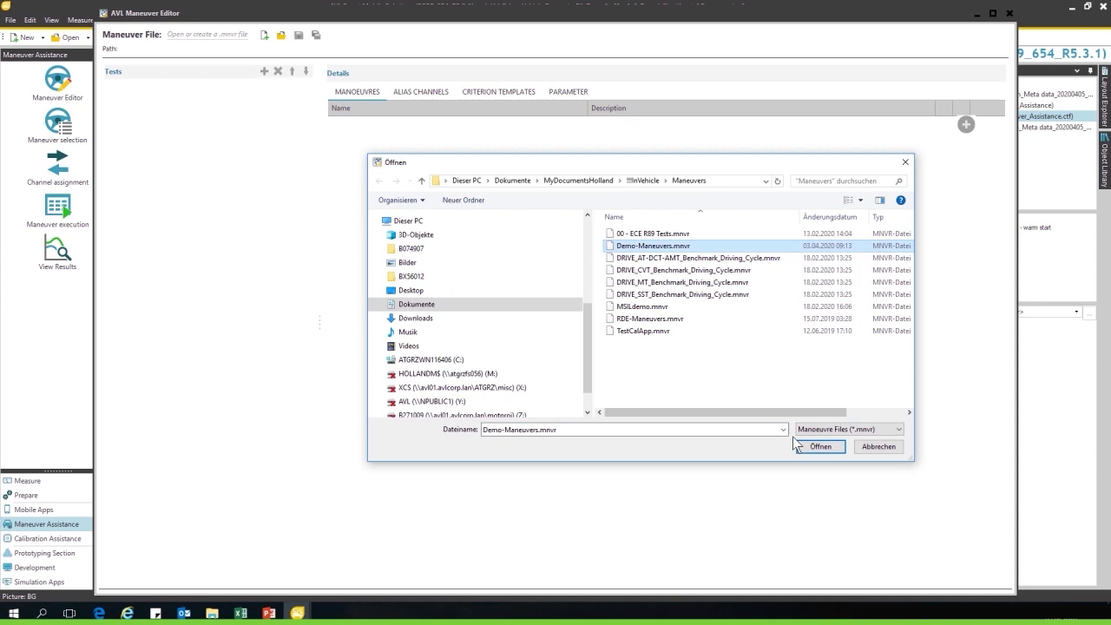
left_click(818, 450)
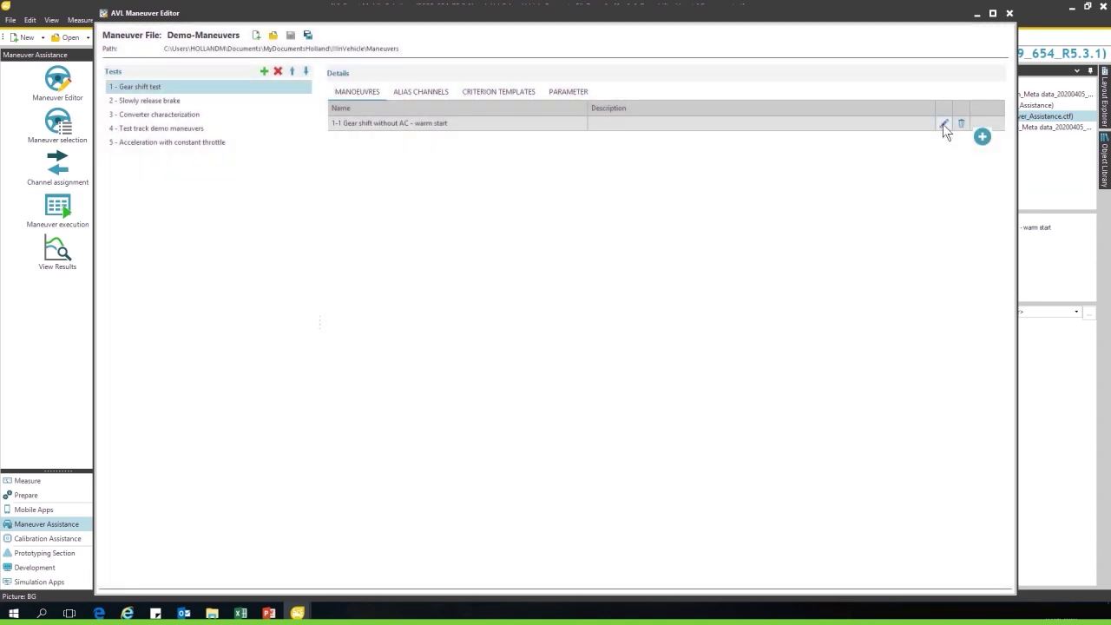
Examine the 1-1 Gear shift without AC - warm start maneuver: available step types, the Prerequisites criteria, and the test's parameters
left_click(942, 124)
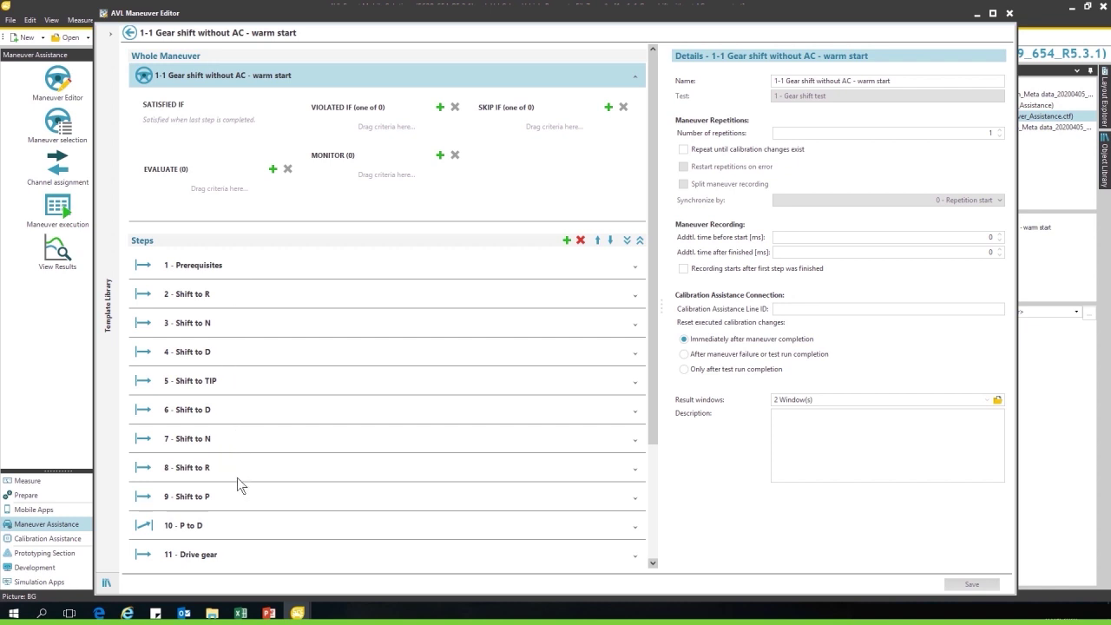
left_click(567, 241)
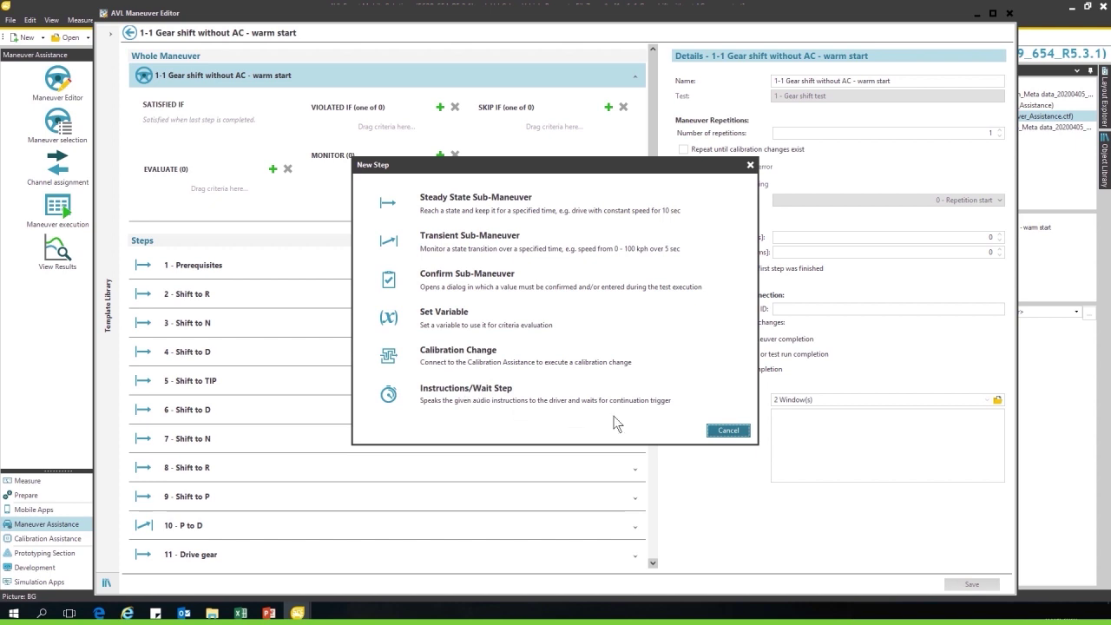
left_click(713, 431)
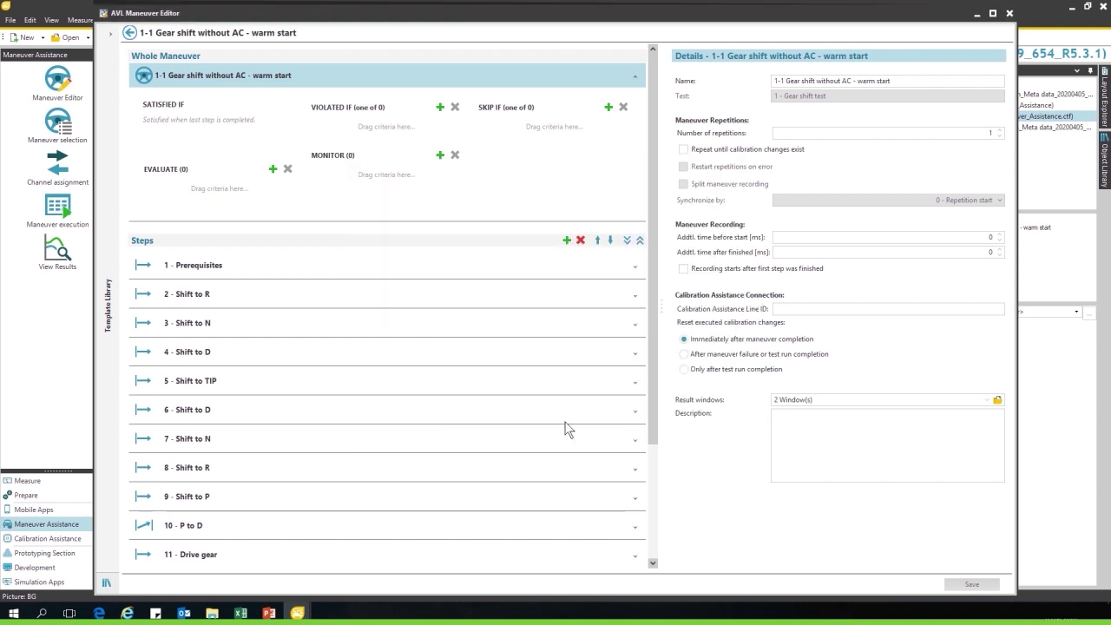
left_click(637, 268)
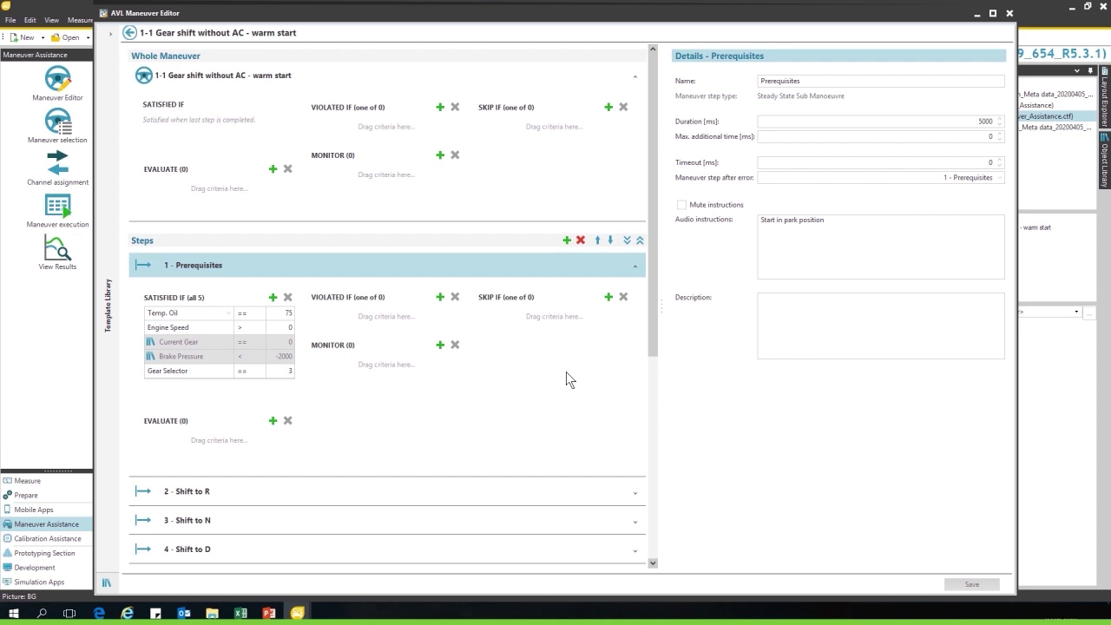
left_click(128, 32)
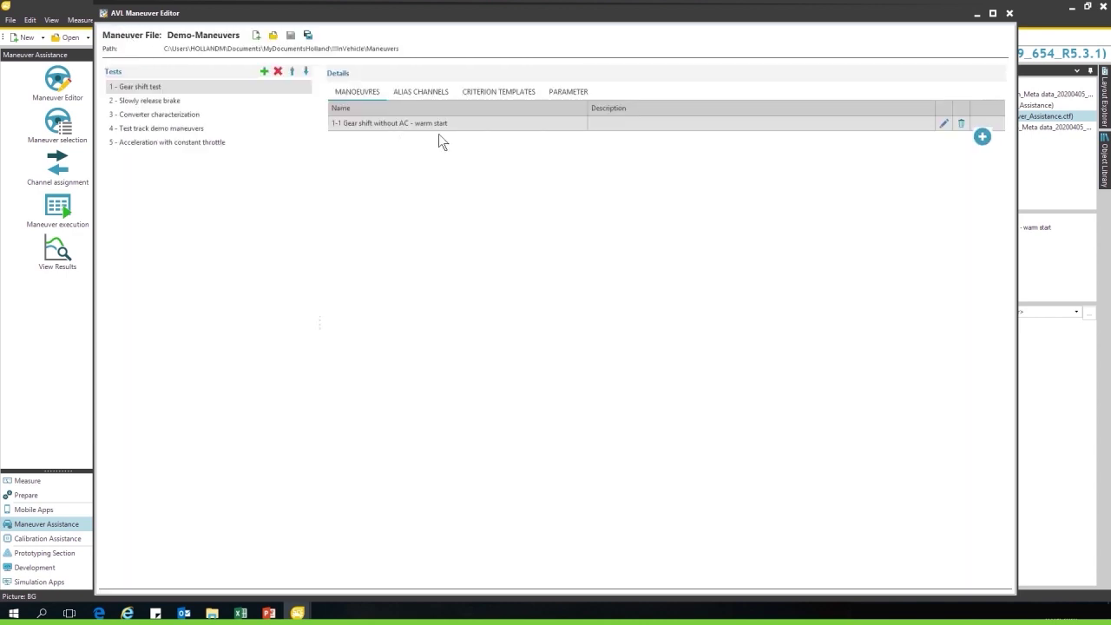
left_click(562, 92)
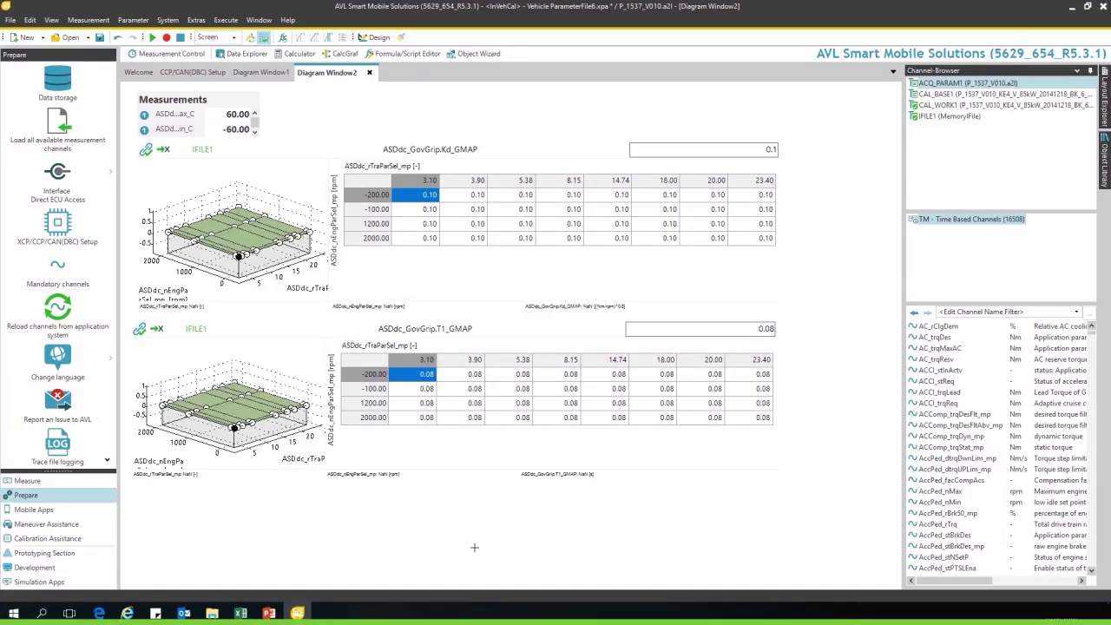
Open Data storage and start recording a measurement for the calibration maps
left_click(59, 83)
left_click(166, 38)
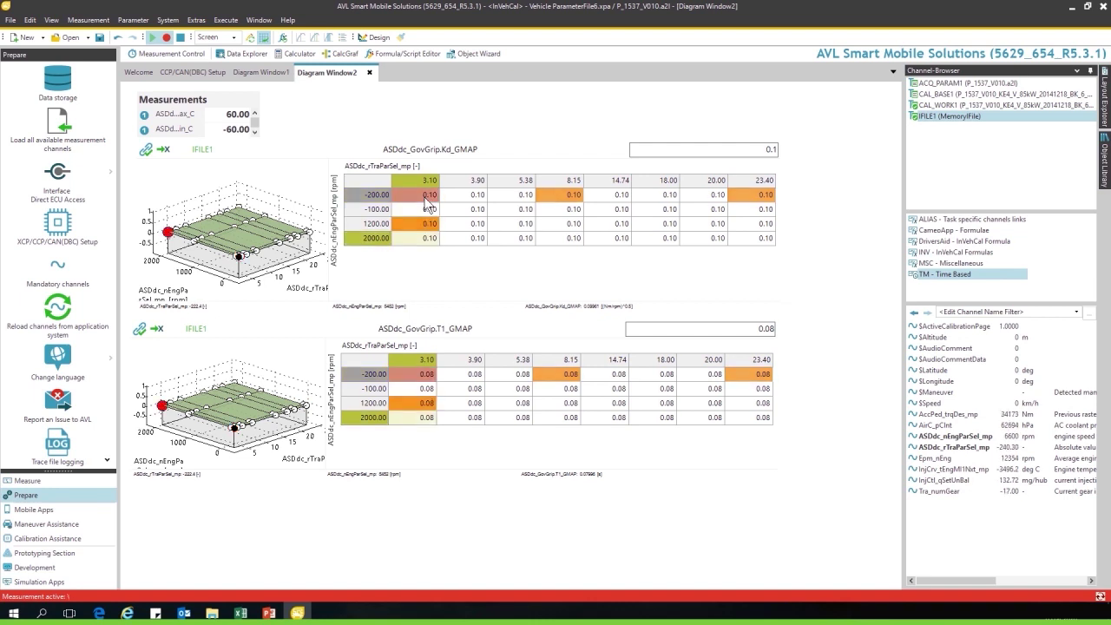
In ASDdc_GovGrip.Kd_GMAP, set columns 3.10–5.38 of rows -200 and -100 to 1, and columns 8.15–18.00 of rows 1200 and 2000 to 0.5
left_click_drag(428, 201, 512, 215)
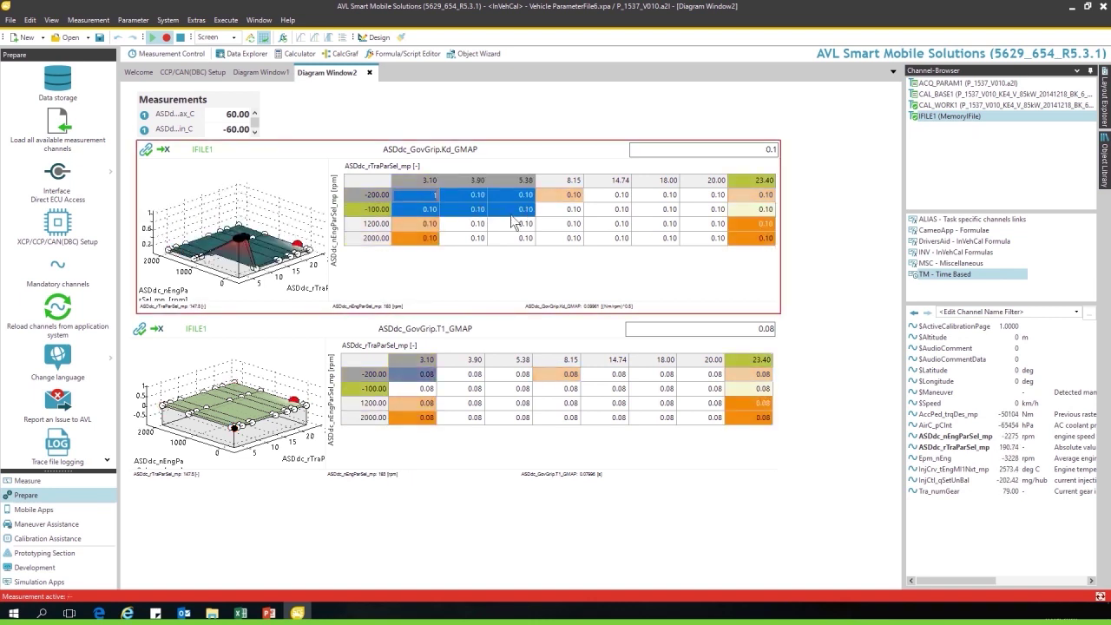
type("1")
key("Return")
left_click_drag(542, 224, 662, 248)
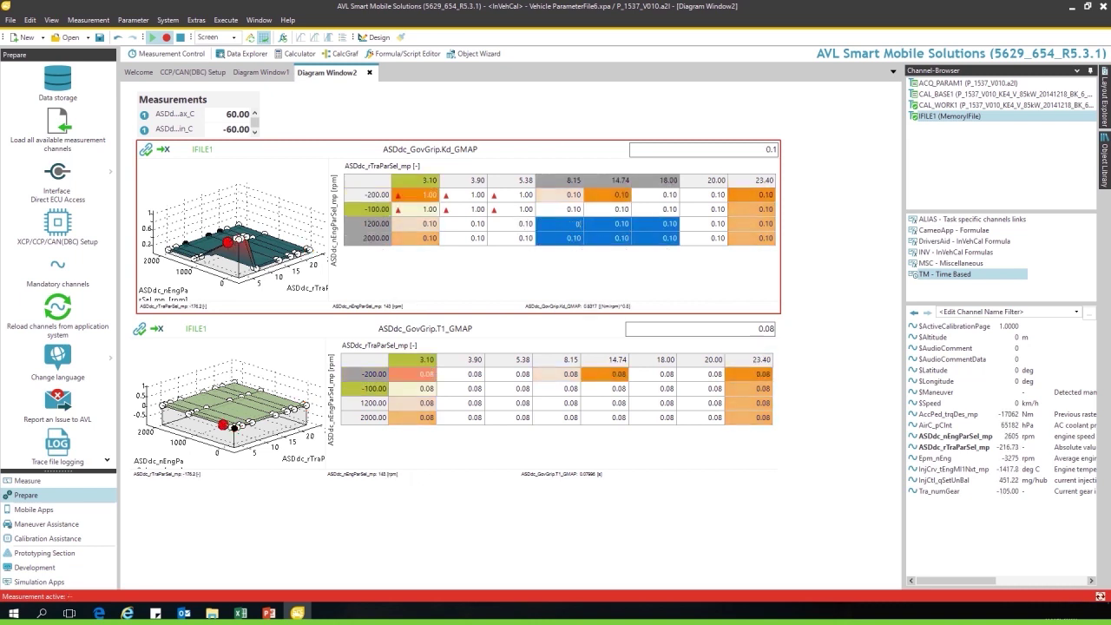
type("0.5")
key("Return")
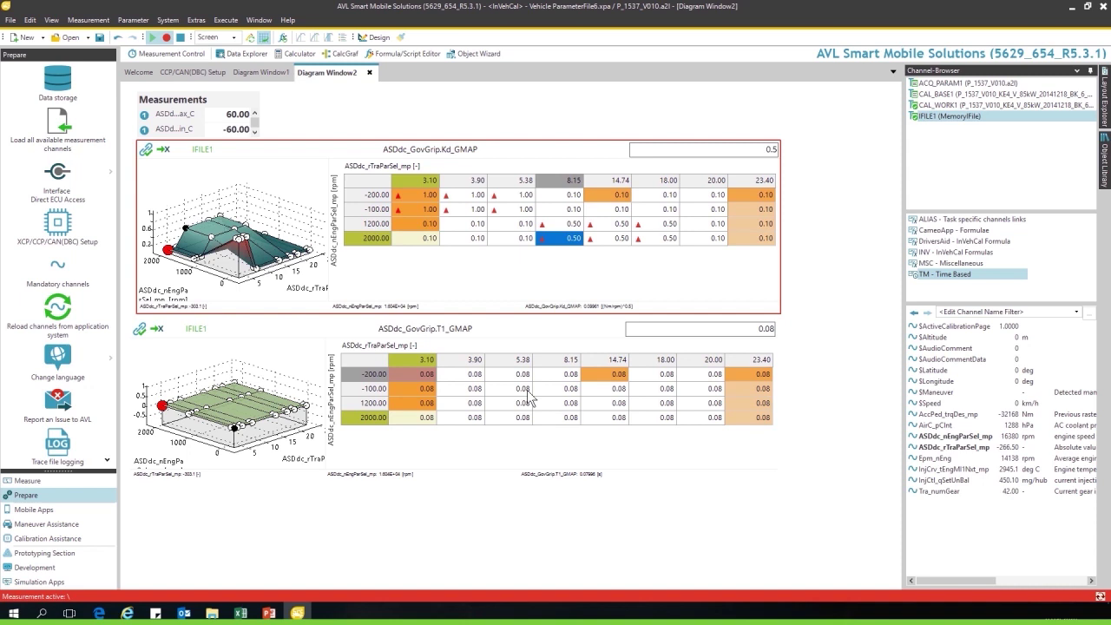
In ASDdc_GovGrip.T1_GMAP, set columns 3.10–5.38 of rows -200 and -100 to 1.5, and columns 8.15–20.00 of rows 1200 and 2000 to 0.3
left_click_drag(466, 377, 512, 395)
type("1.5")
key("Return")
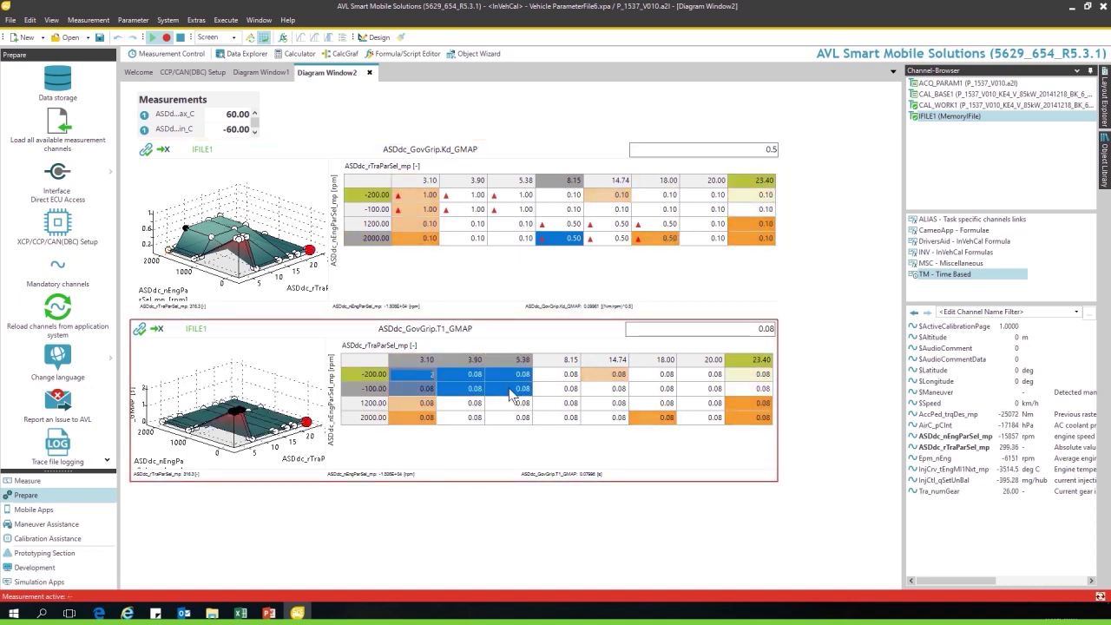
left_click_drag(556, 402, 714, 418)
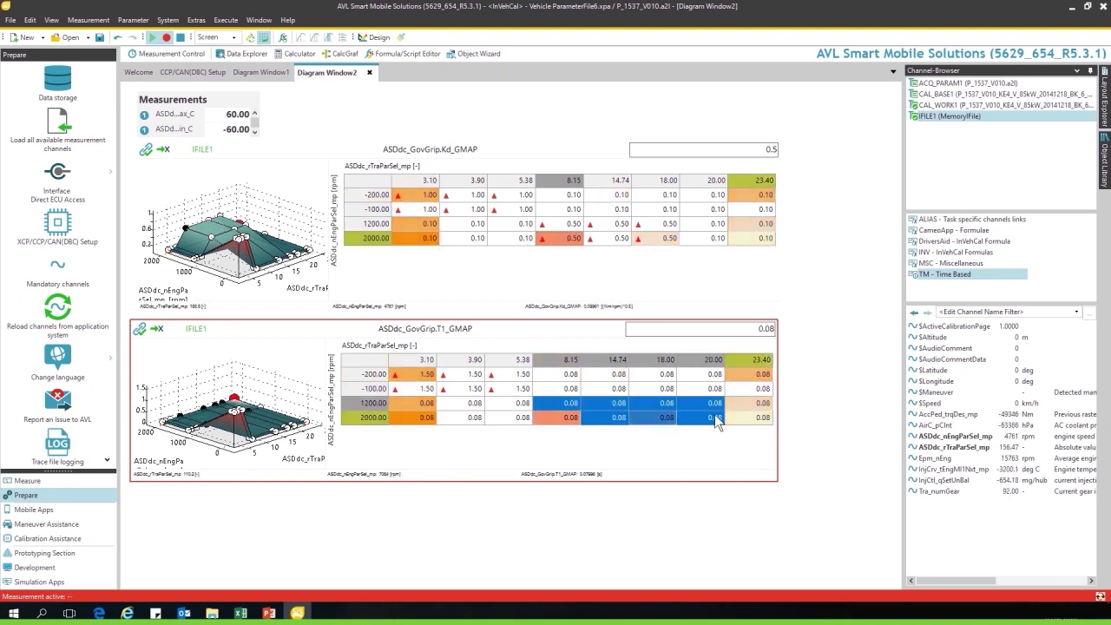
type("0.3")
key("Return")
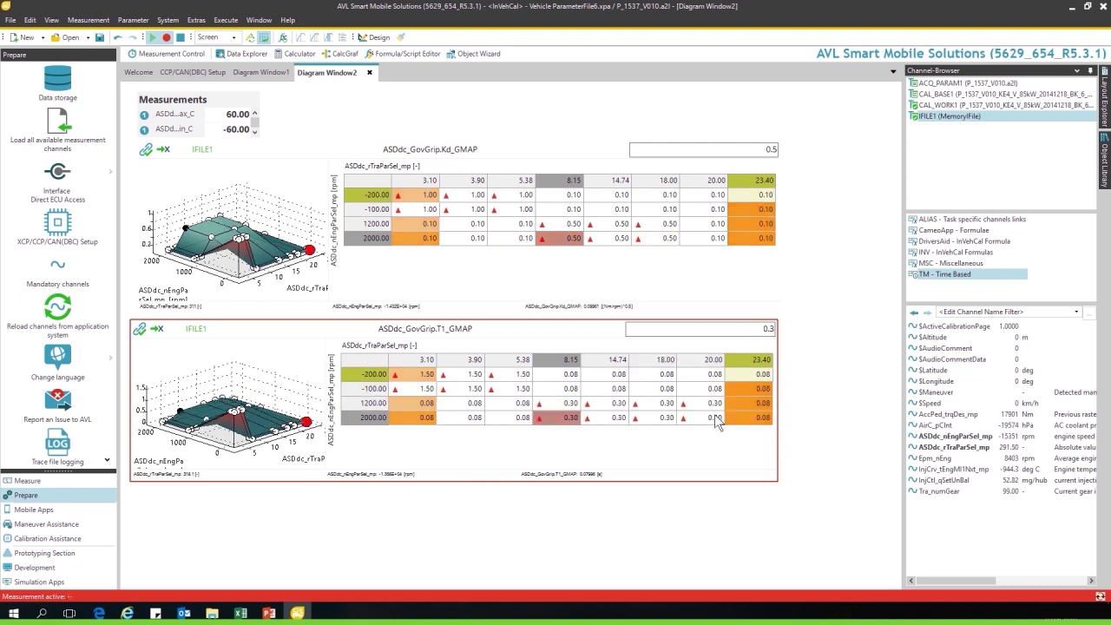
Set the ASDdc_trqLimMax_C measurement parameter to 20, followed by a second change to 30
left_click(223, 115)
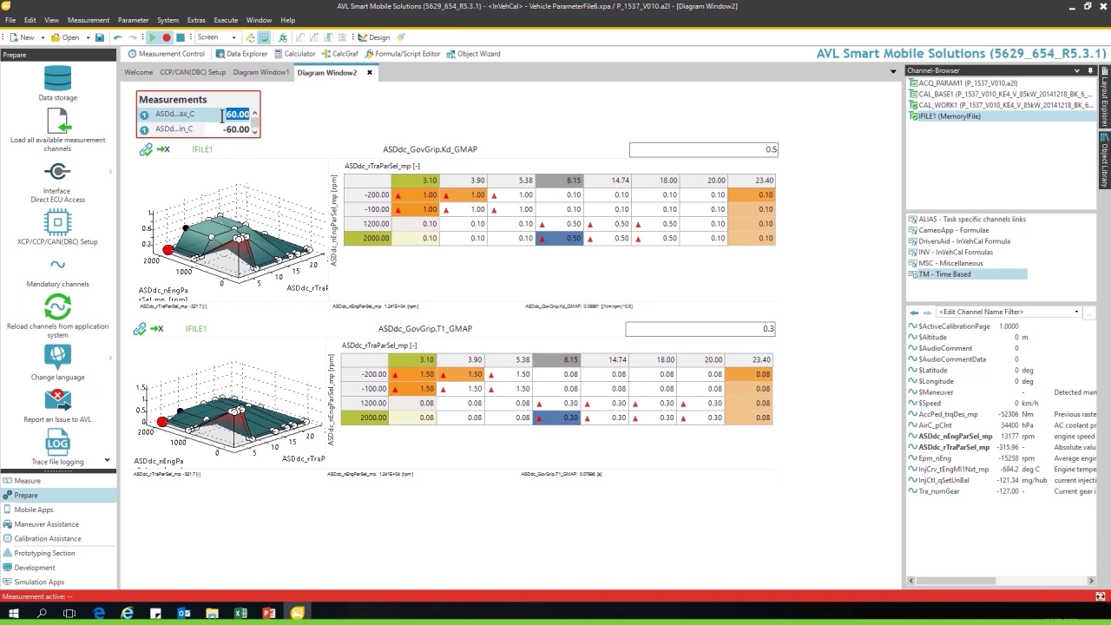
type("2")
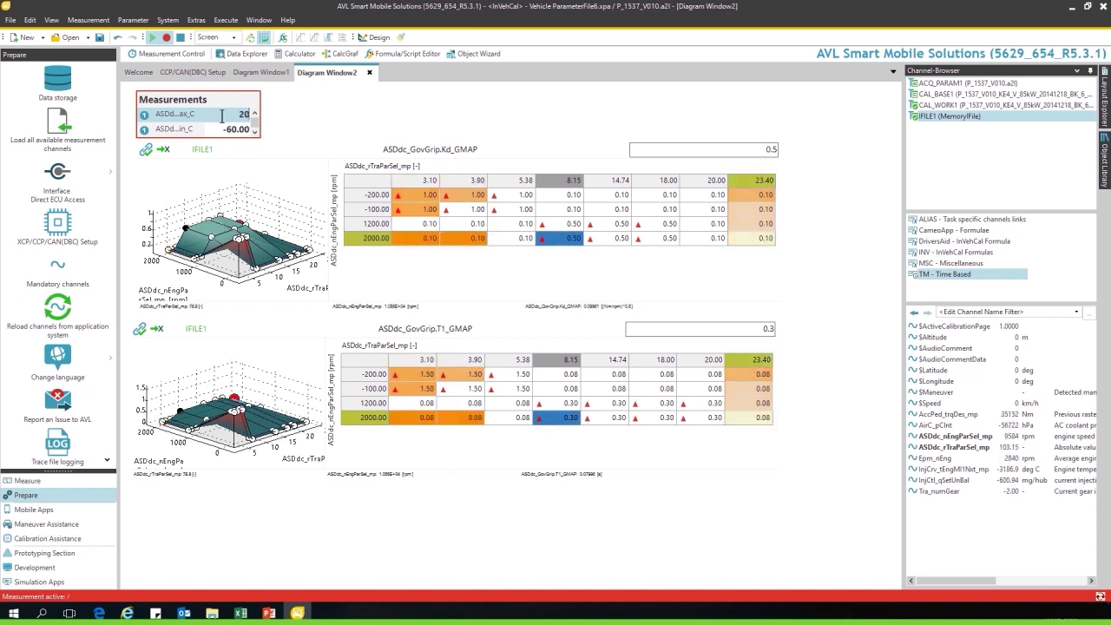
type("0")
key("Return")
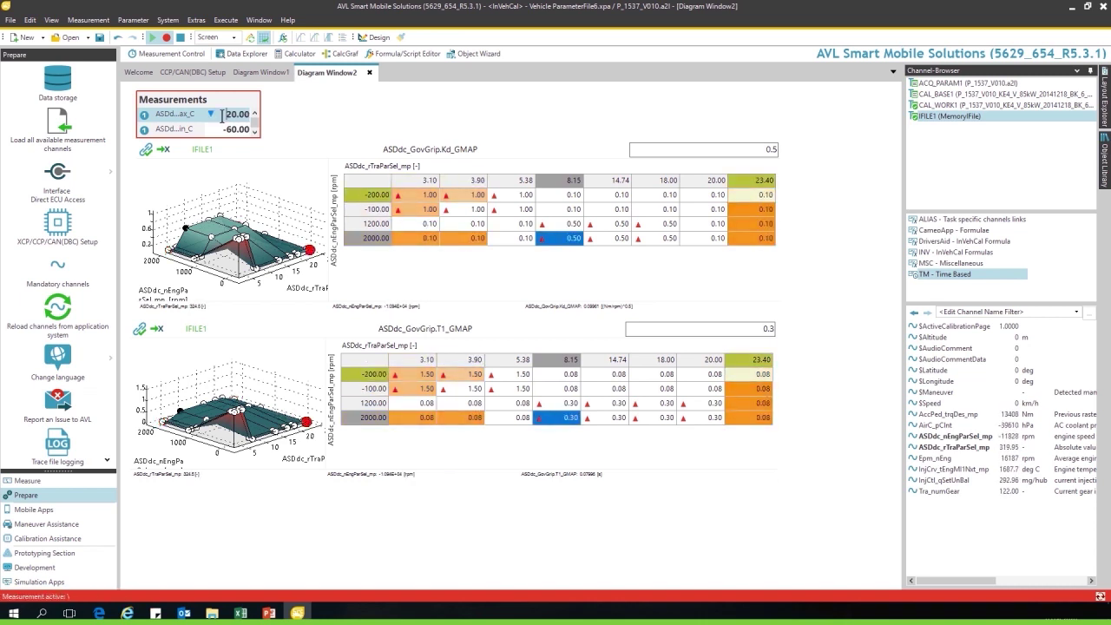
left_click(222, 115)
type("3")
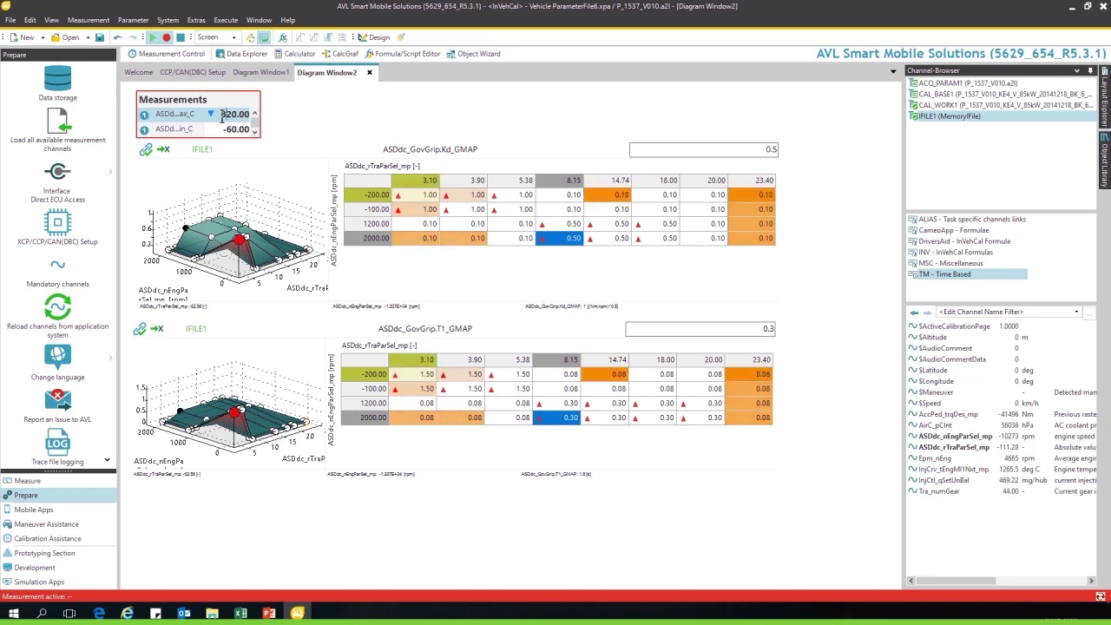
key("BackSpace")
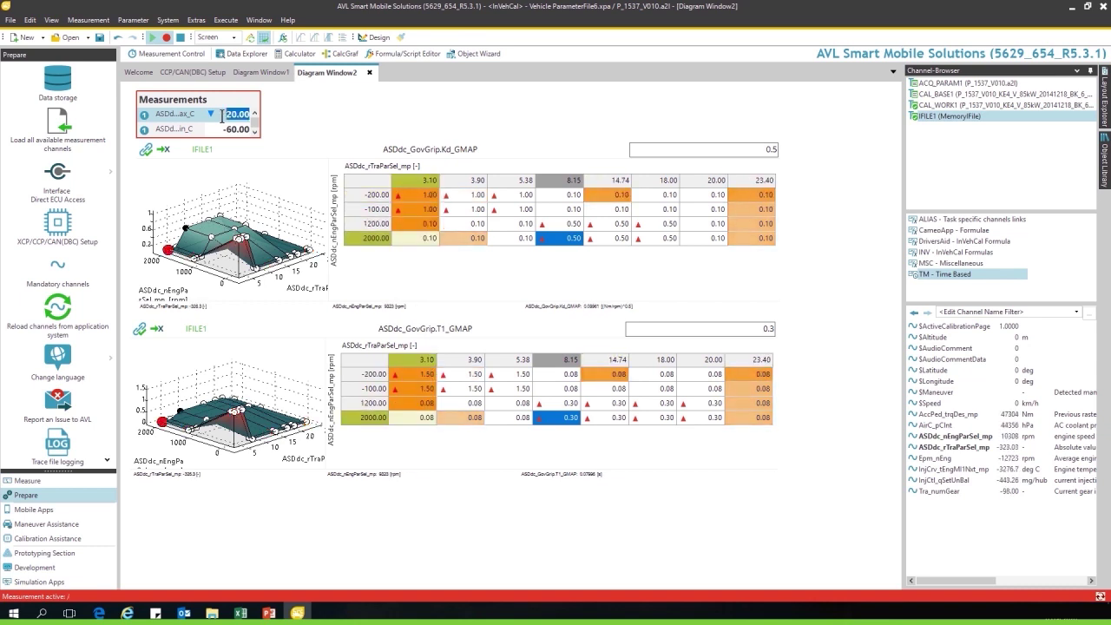
key("ctrl+a")
type("30")
key("Return")
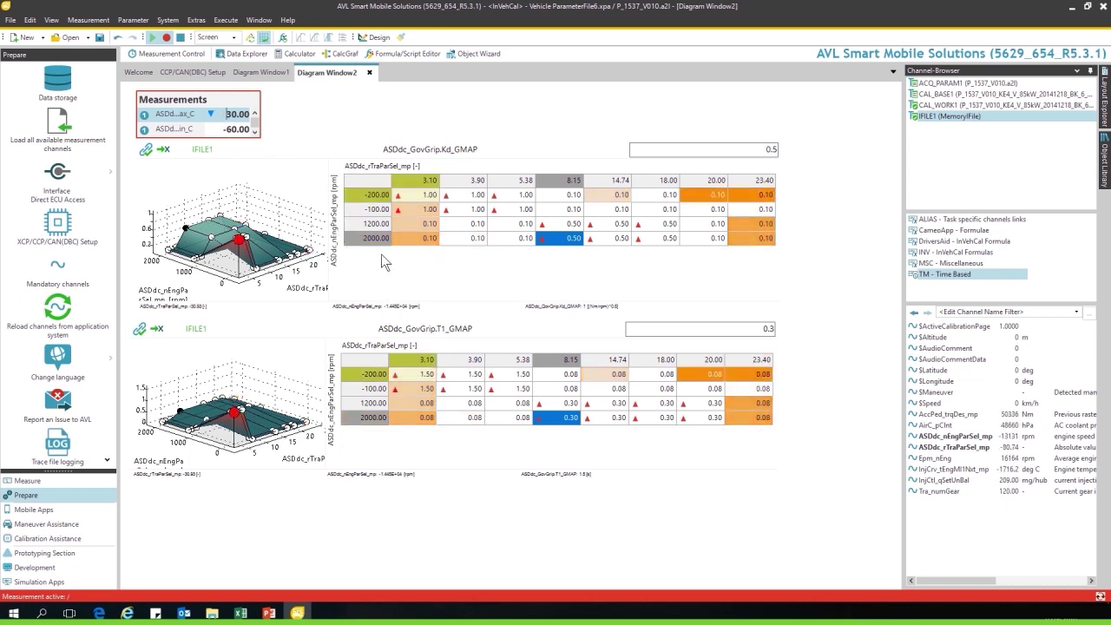
Reset ASDdc_trqLimMax_C and the complete ASDdc_GovGrip.Kd_GMAP and ASDdc_GovGrip.T1_GMAP maps to their original values
right_click(197, 114)
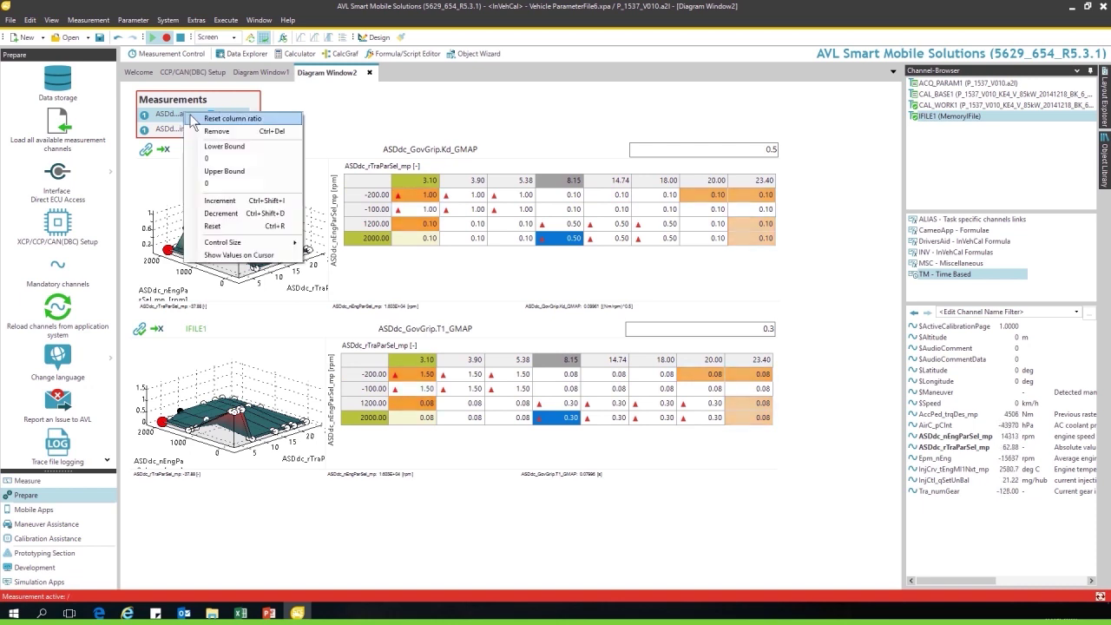
left_click(216, 226)
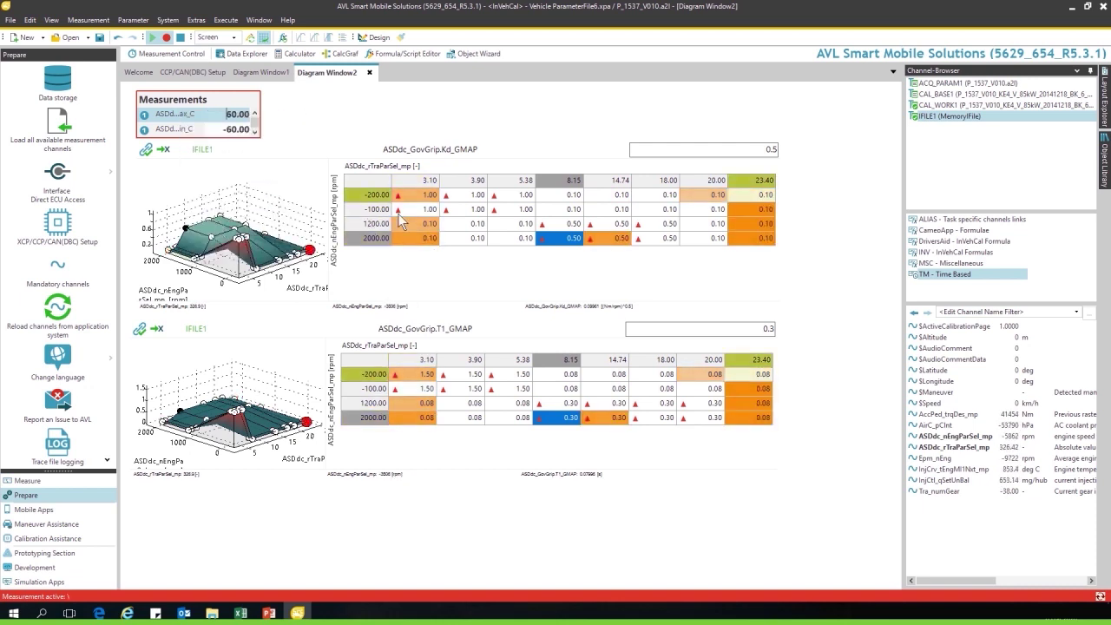
right_click(401, 191)
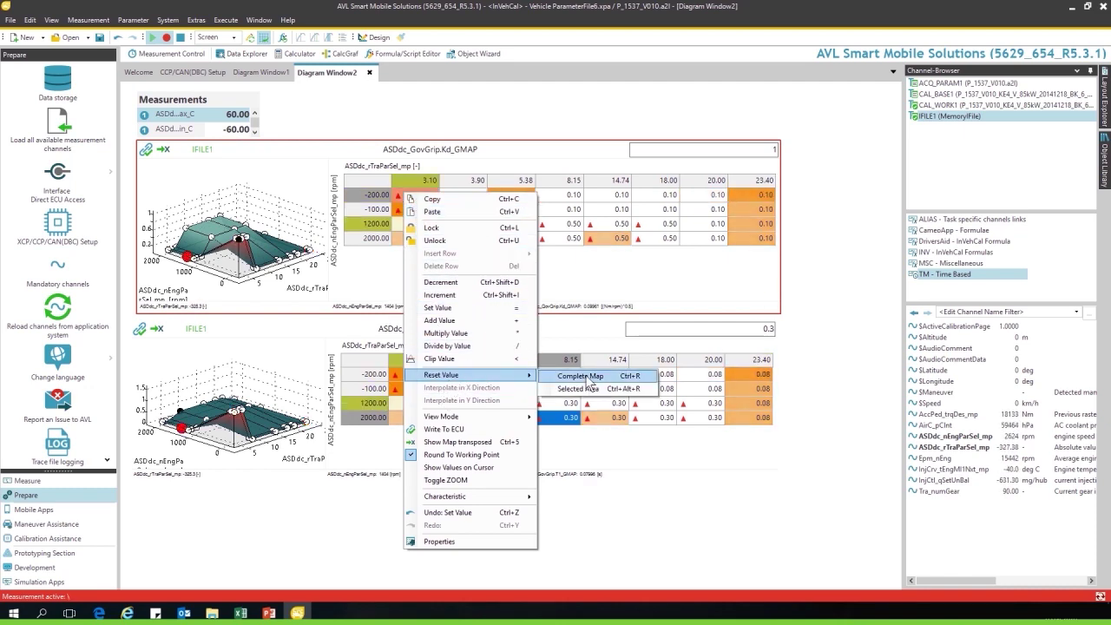
left_click(582, 374)
right_click(410, 374)
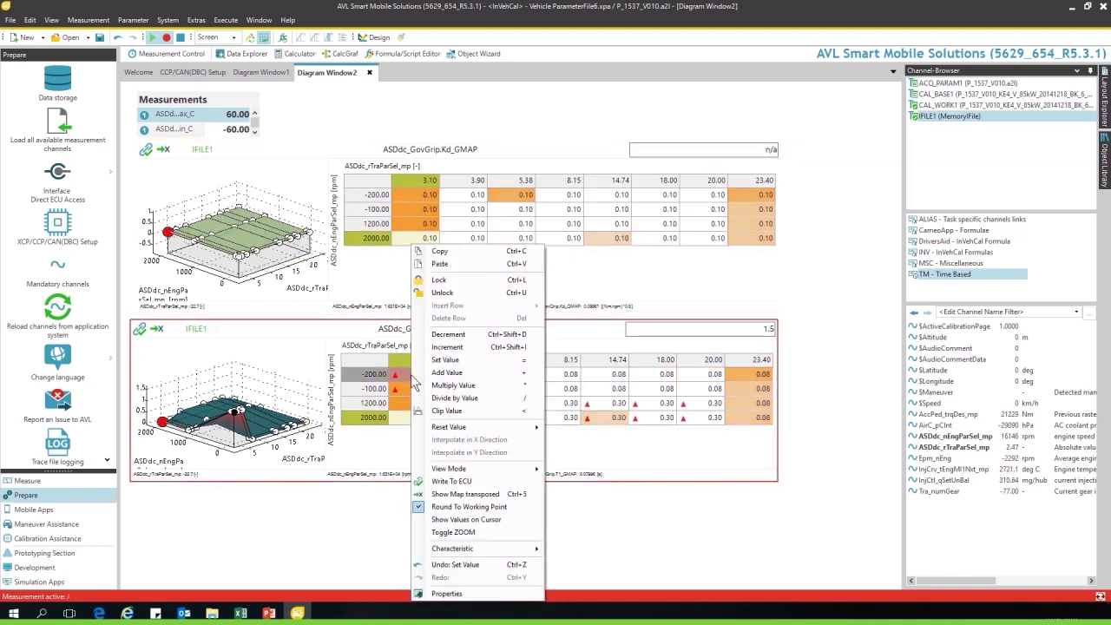
mouse_move(450, 426)
left_click(584, 434)
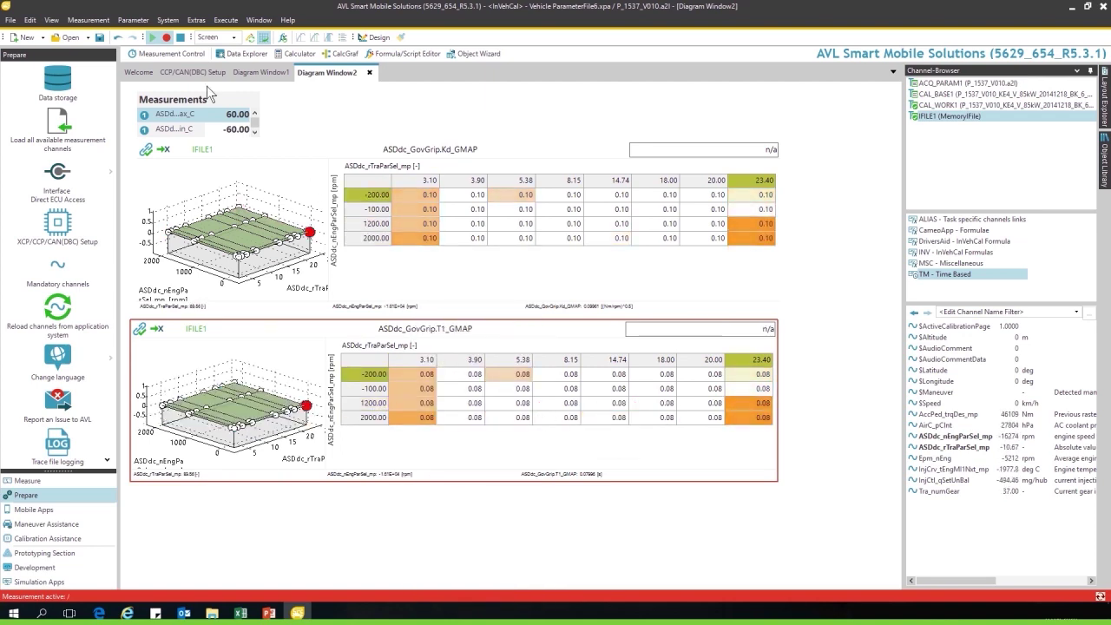
Stop the recording and monitoring, and display the recorded file REC1 in the Calibration Changes view
left_click(182, 39)
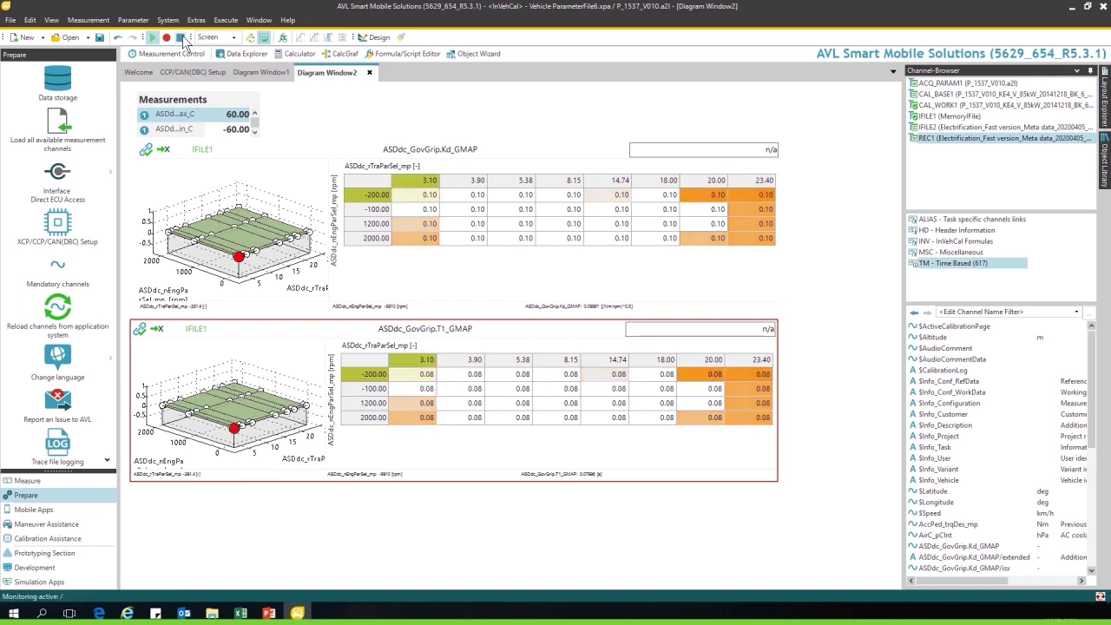
left_click(181, 38)
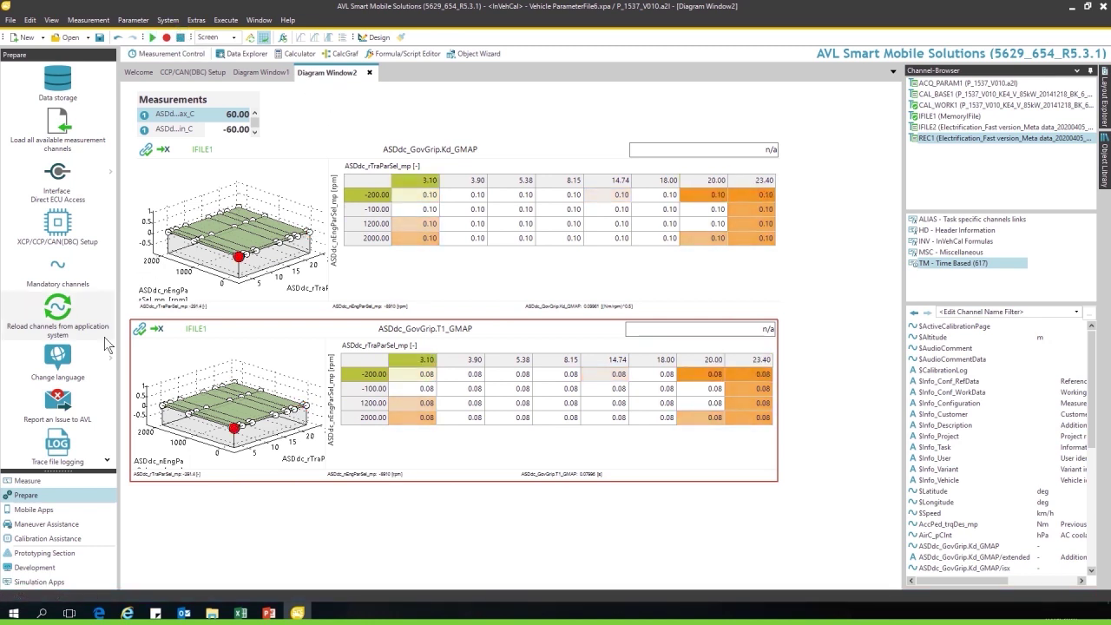
left_click(62, 539)
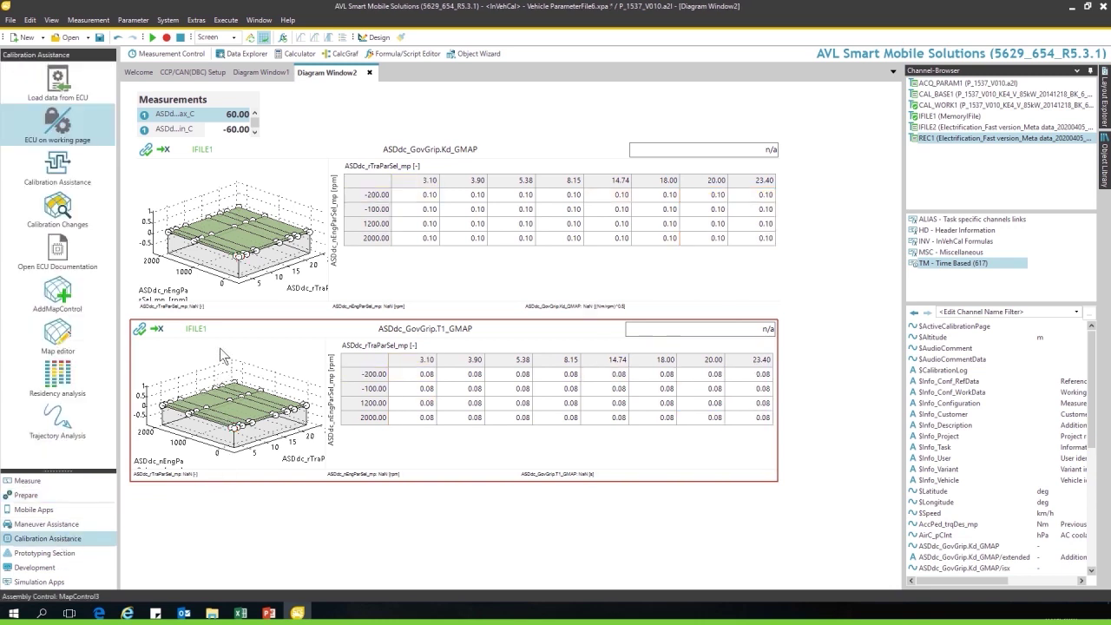
left_click(59, 221)
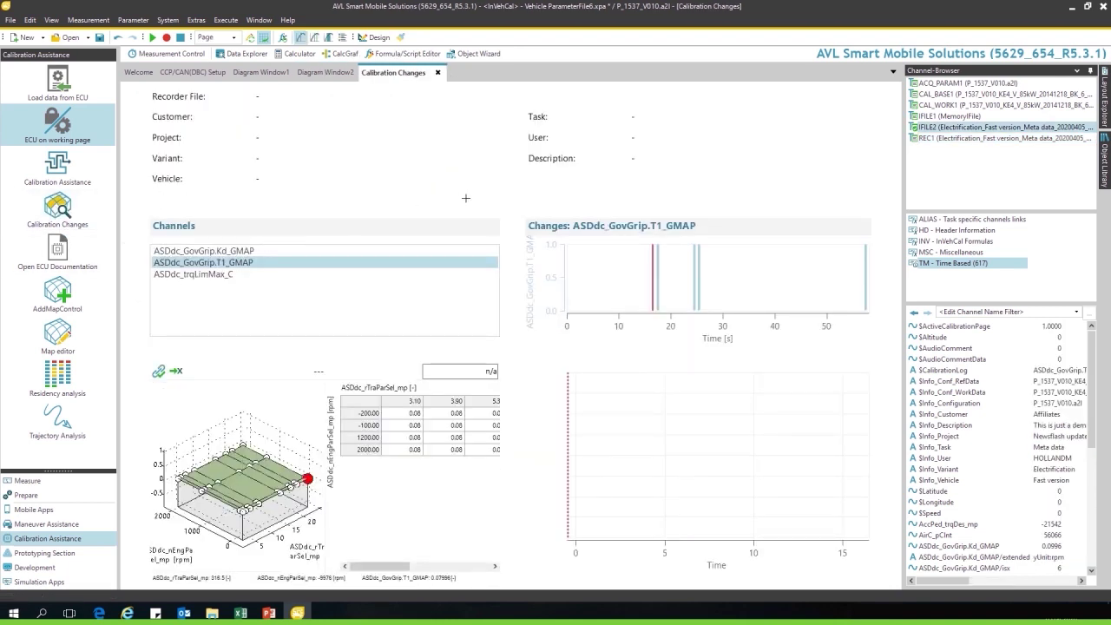
right_click(954, 137)
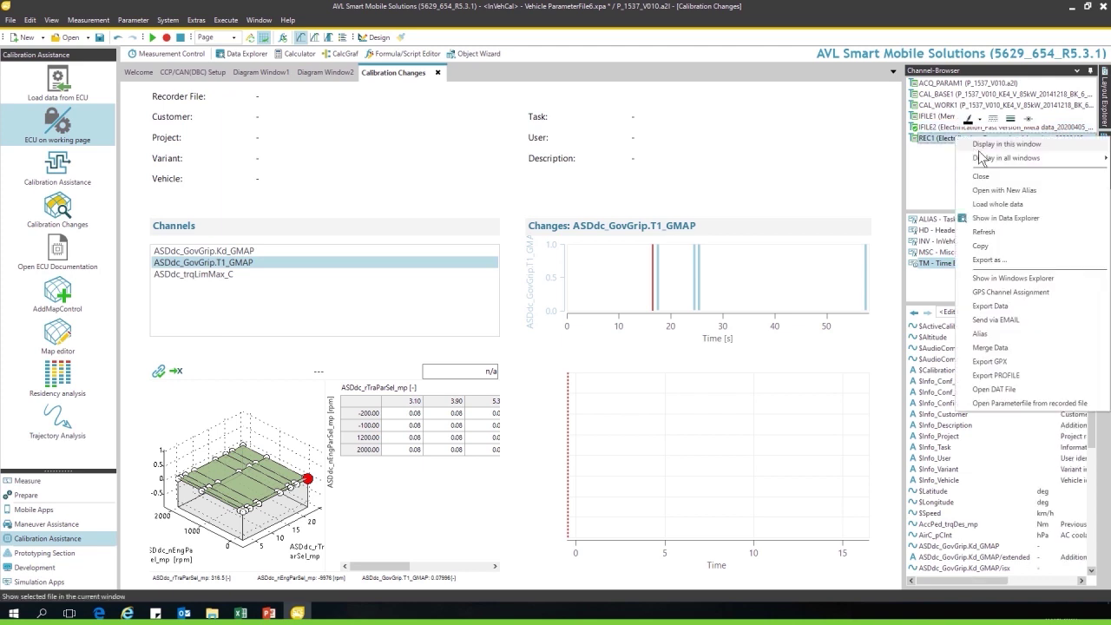
left_click(980, 144)
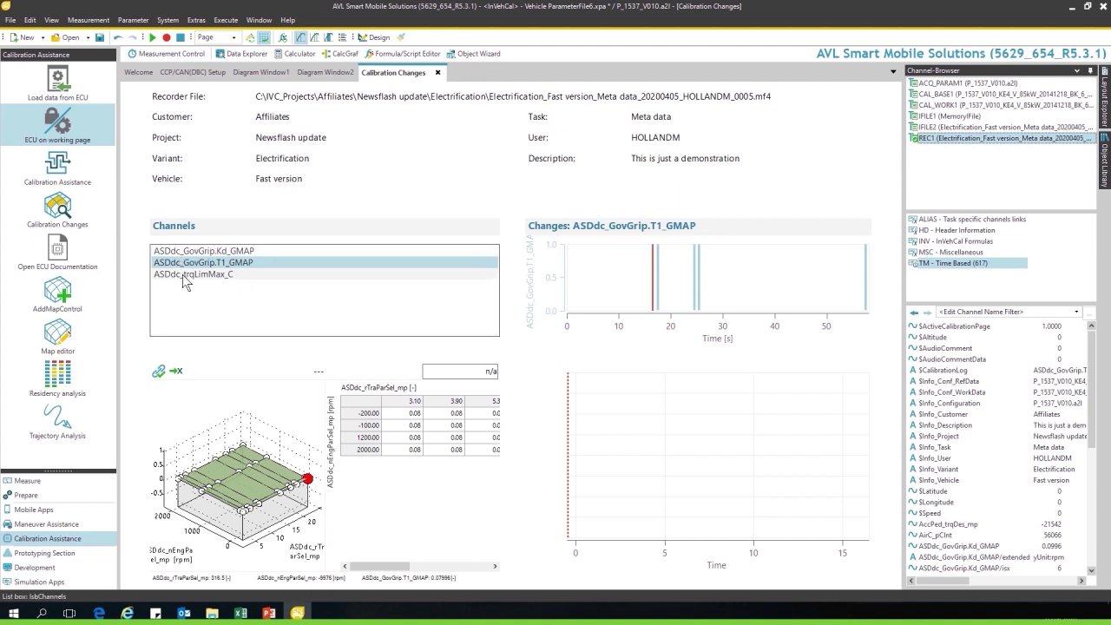
Examine the recorded changes over time for ASDdc_GovGrip.Kd_GMAP, ASDdc_trqLimMax_C and ASDdc_GovGrip.T1_GMAP, using the time cursor
left_click(180, 252)
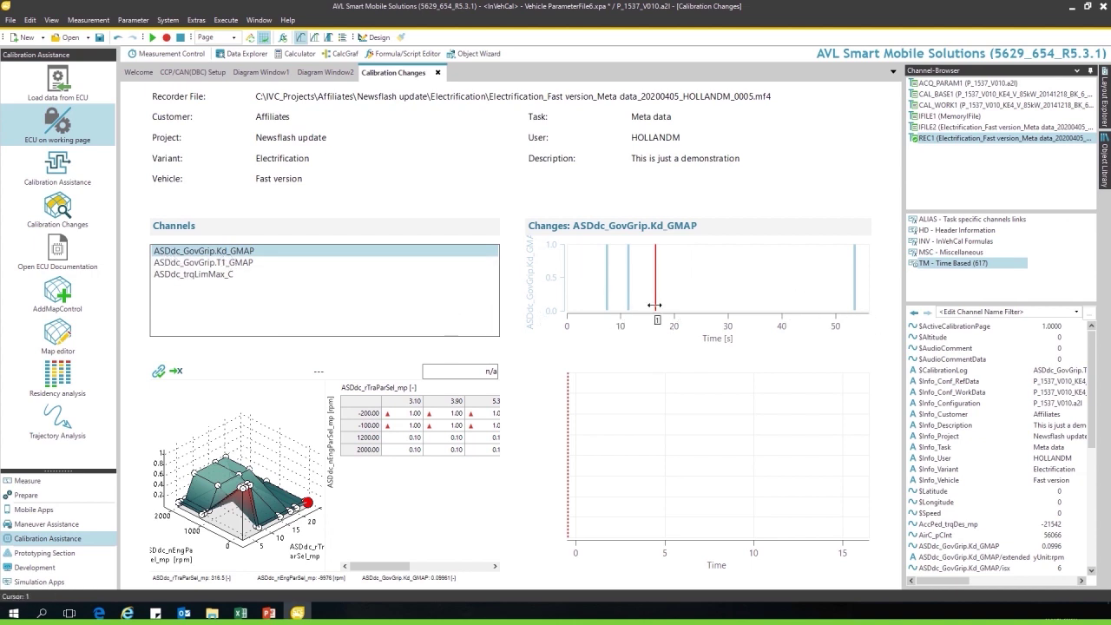
left_click_drag(655, 304, 592, 301)
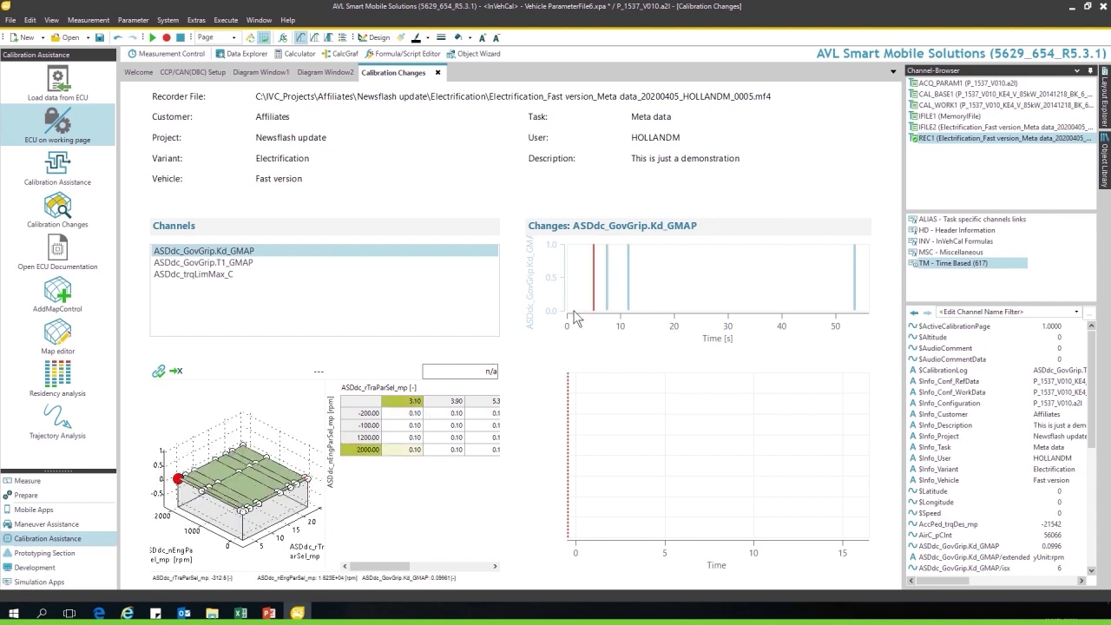
left_click_drag(592, 294, 863, 298)
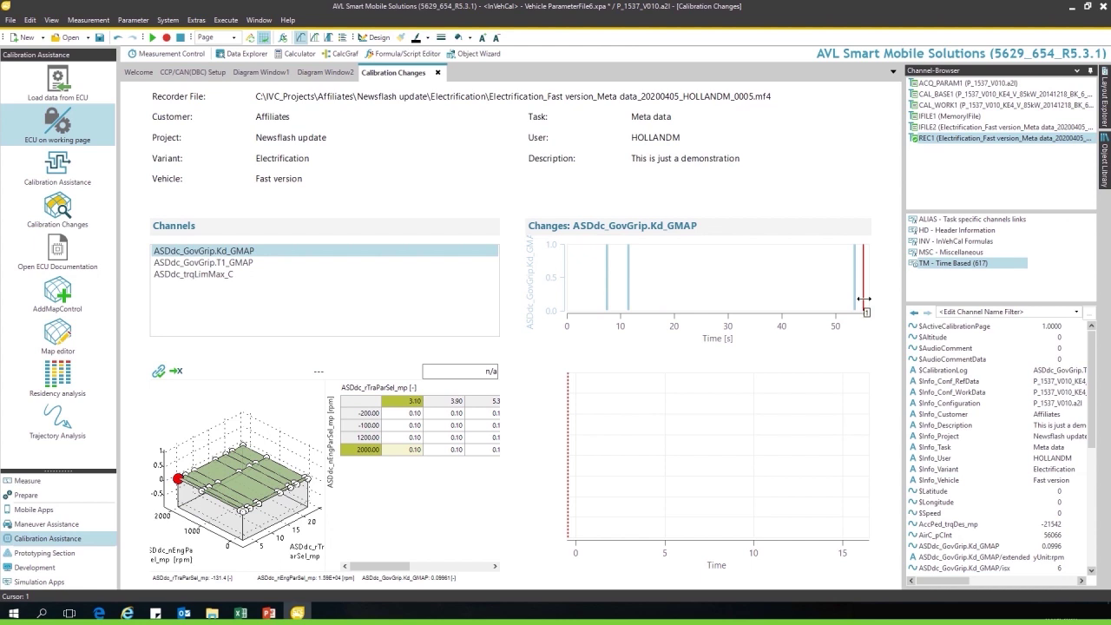
left_click(217, 274)
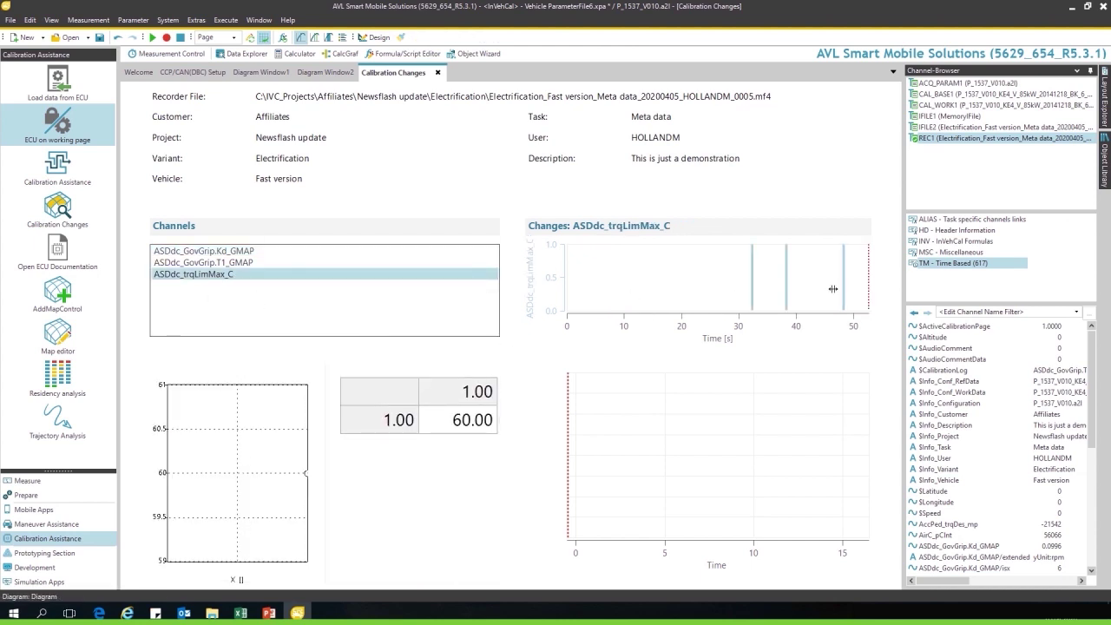
left_click_drag(864, 285, 740, 301)
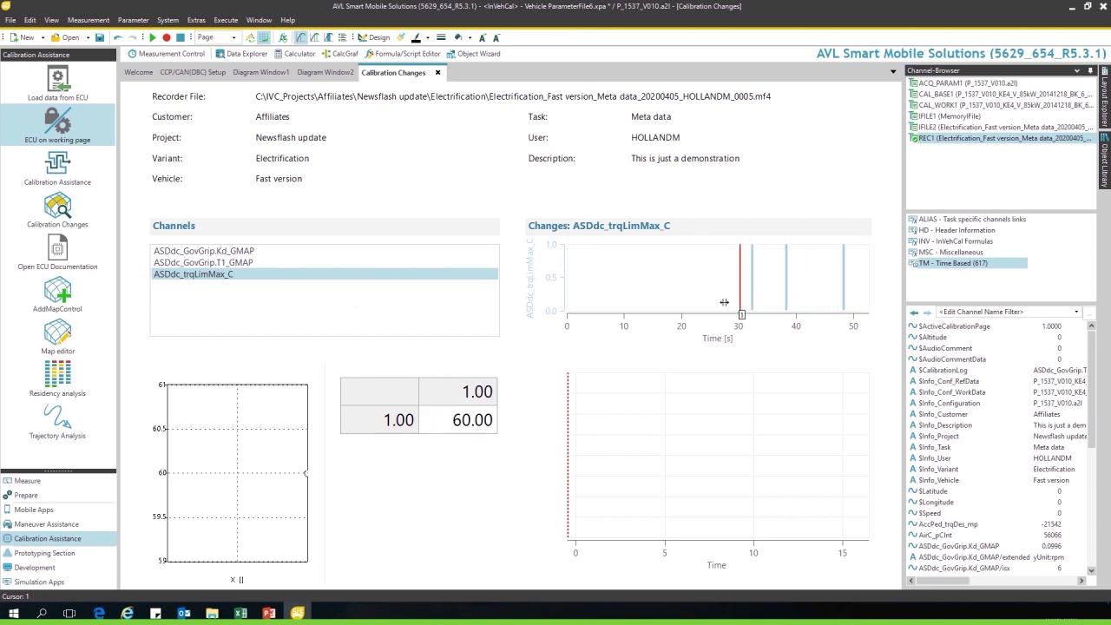
left_click(230, 262)
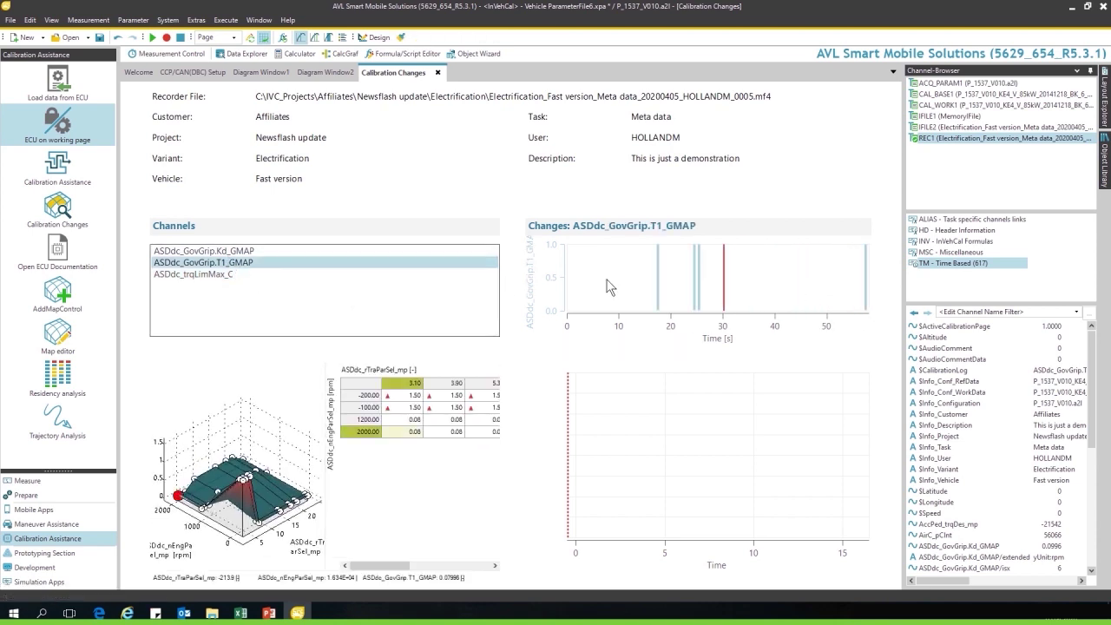
mouse_move(725, 285)
left_mouse_down()
mouse_move(649, 287)
mouse_move(722, 292)
left_mouse_up()
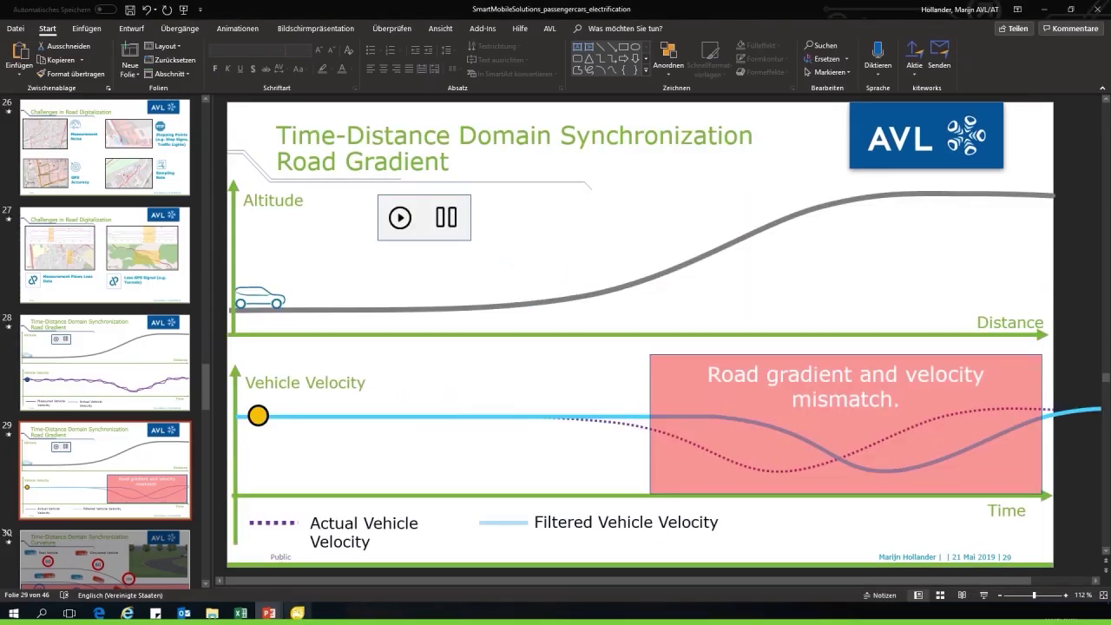
Switch to AVL Smart Mobile Solutions and load RuralHill.002.ctf from the SomeInputData folder as test data for the road configuration
left_click(298, 612)
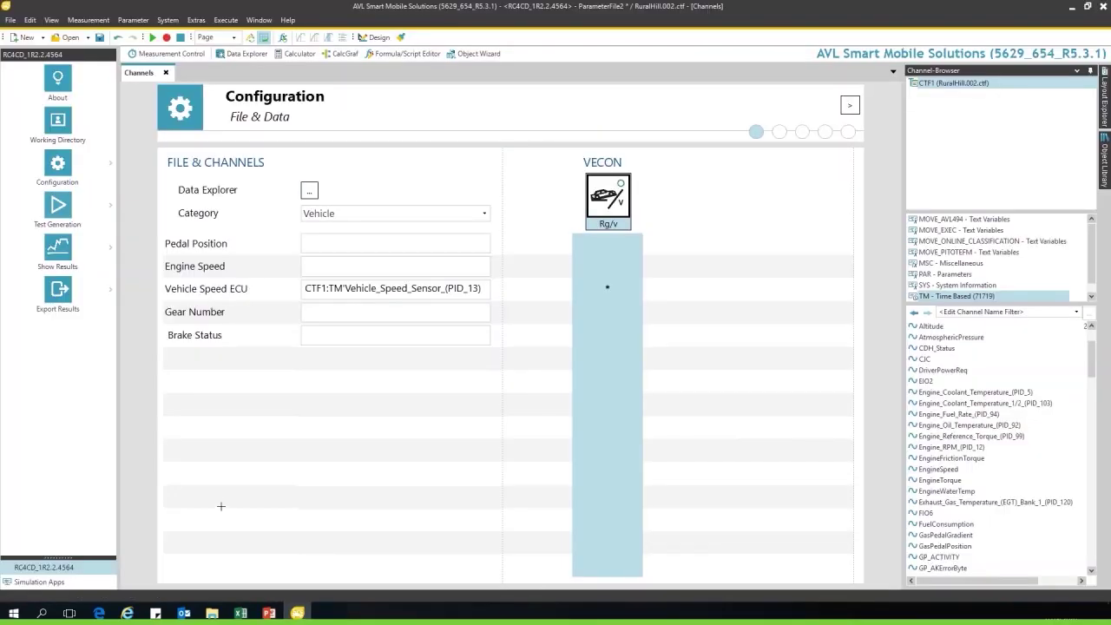
left_click(309, 191)
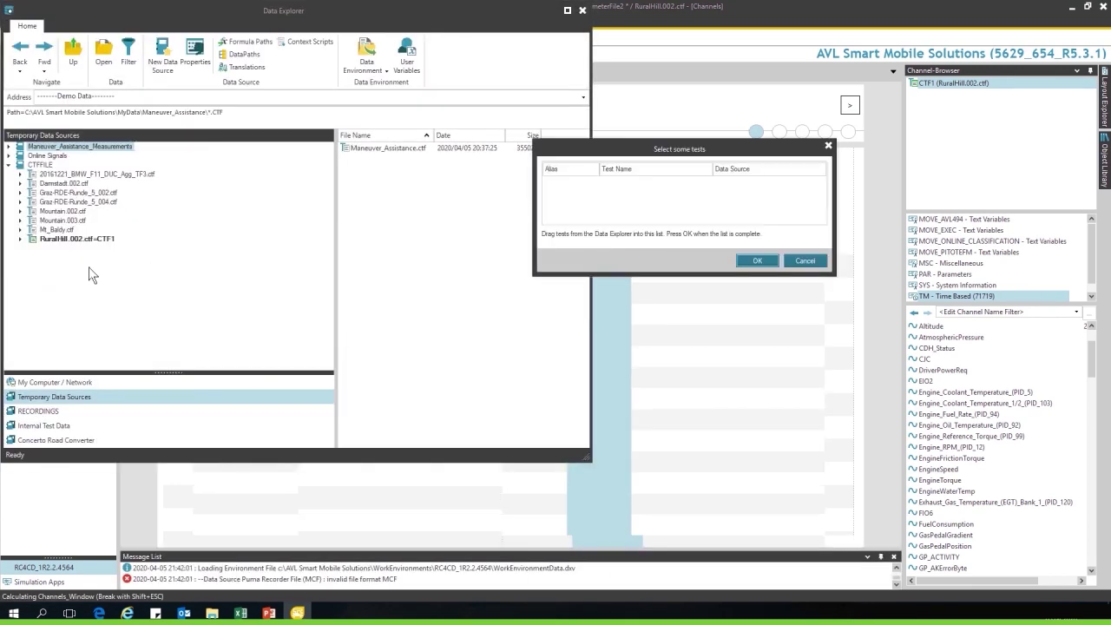
left_click(52, 382)
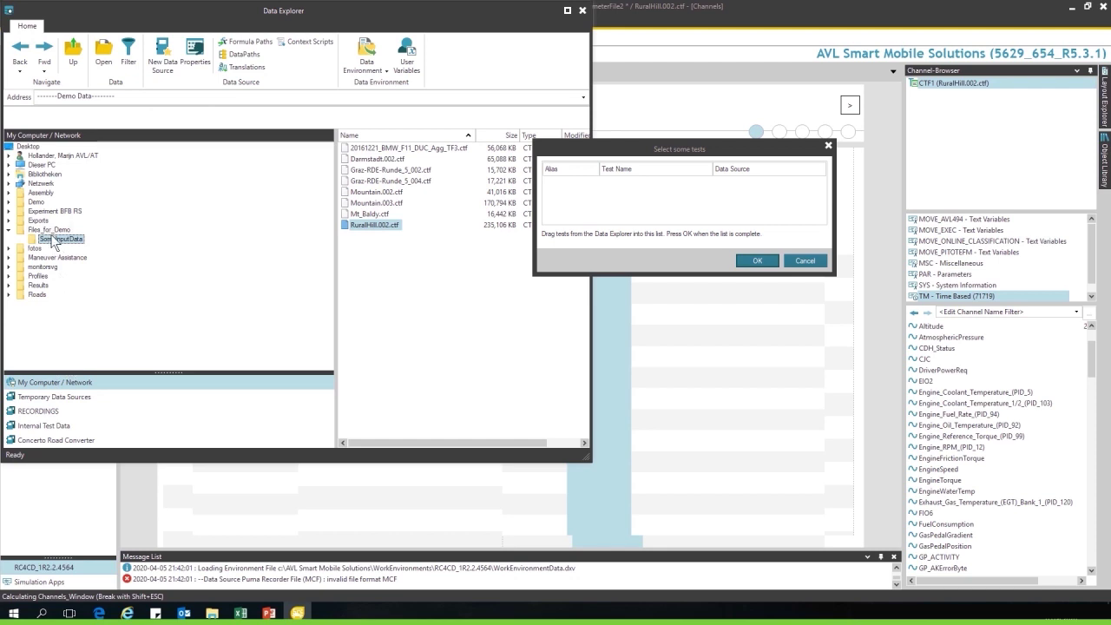
left_click_drag(369, 227, 659, 195)
left_click(768, 265)
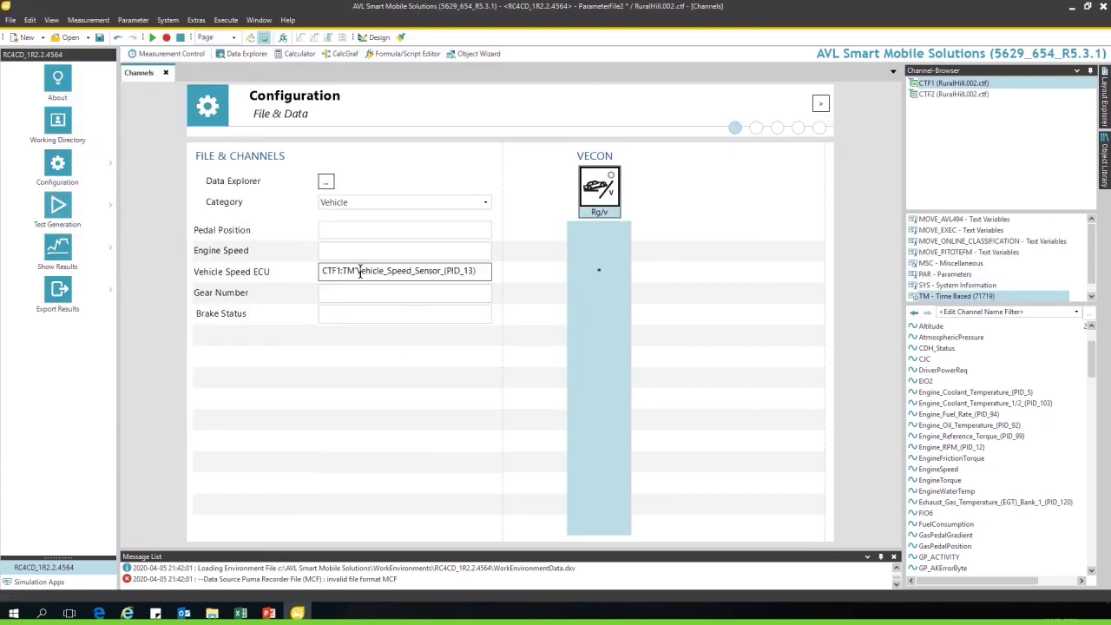
Review the Ambient channels, Preview & Cropping, Advanced Settings and Vehicle Configuration pages, and the data channels offered for ADV 1 in Export Settings
left_click(486, 203)
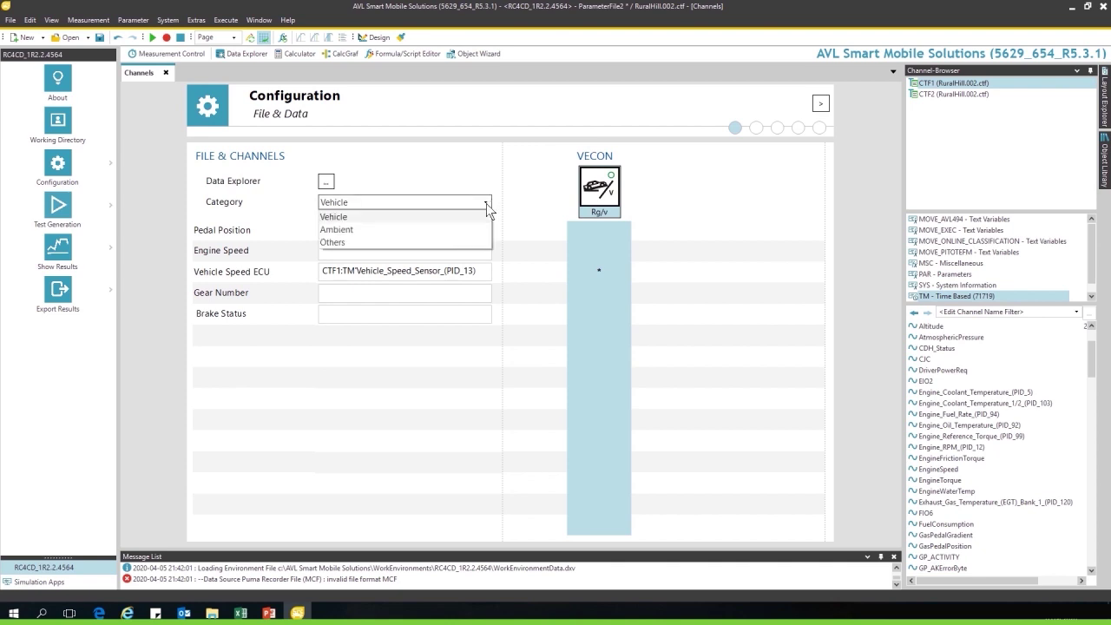
left_click(468, 229)
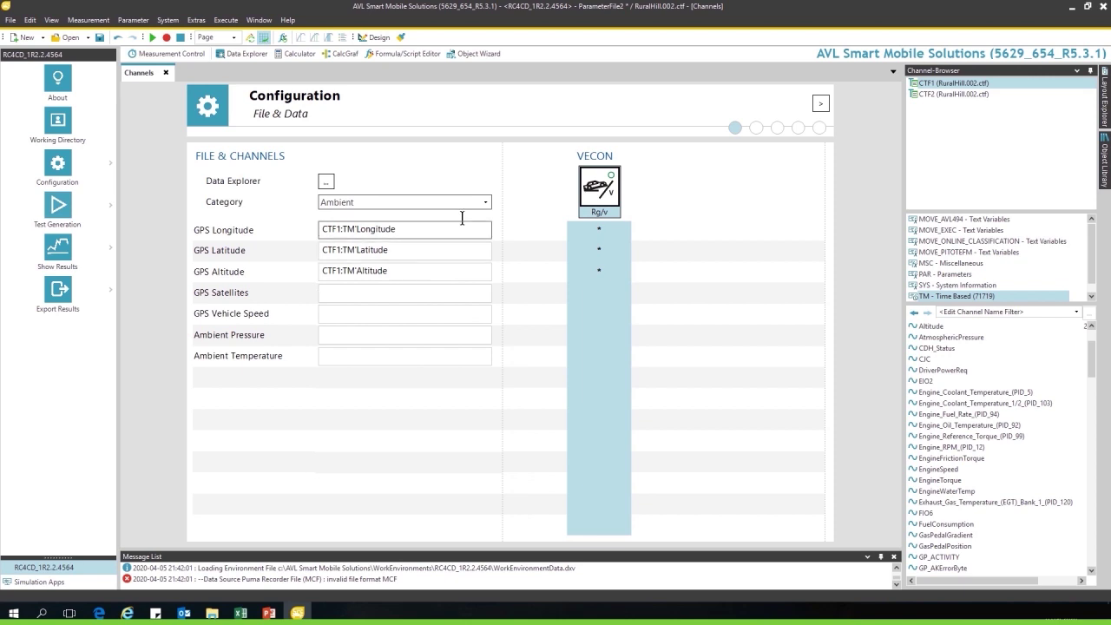
left_click(821, 104)
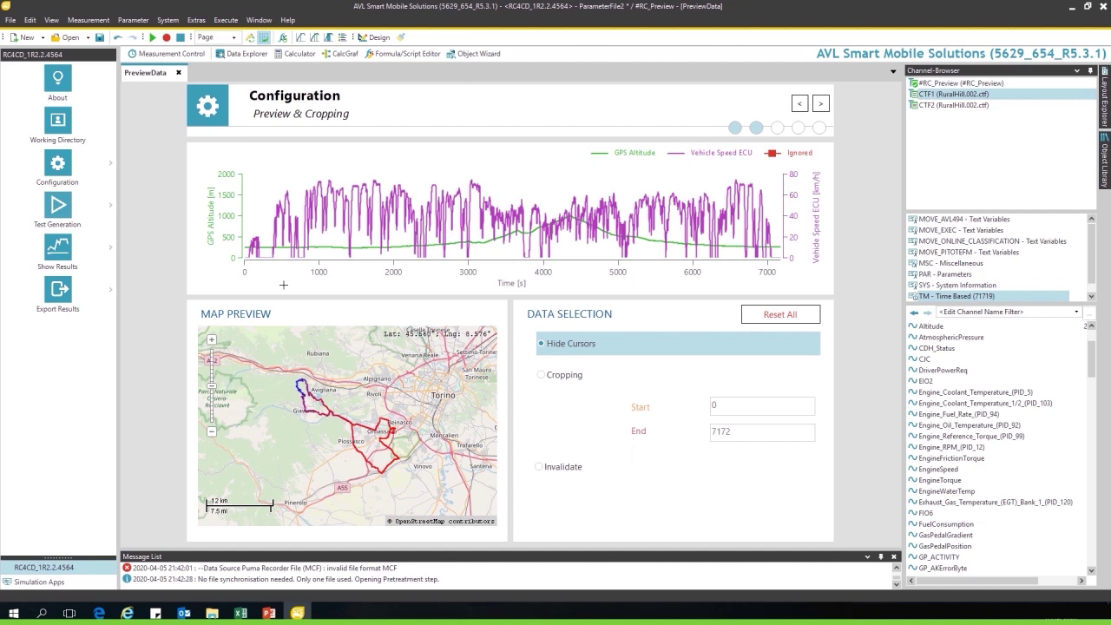
left_click(820, 104)
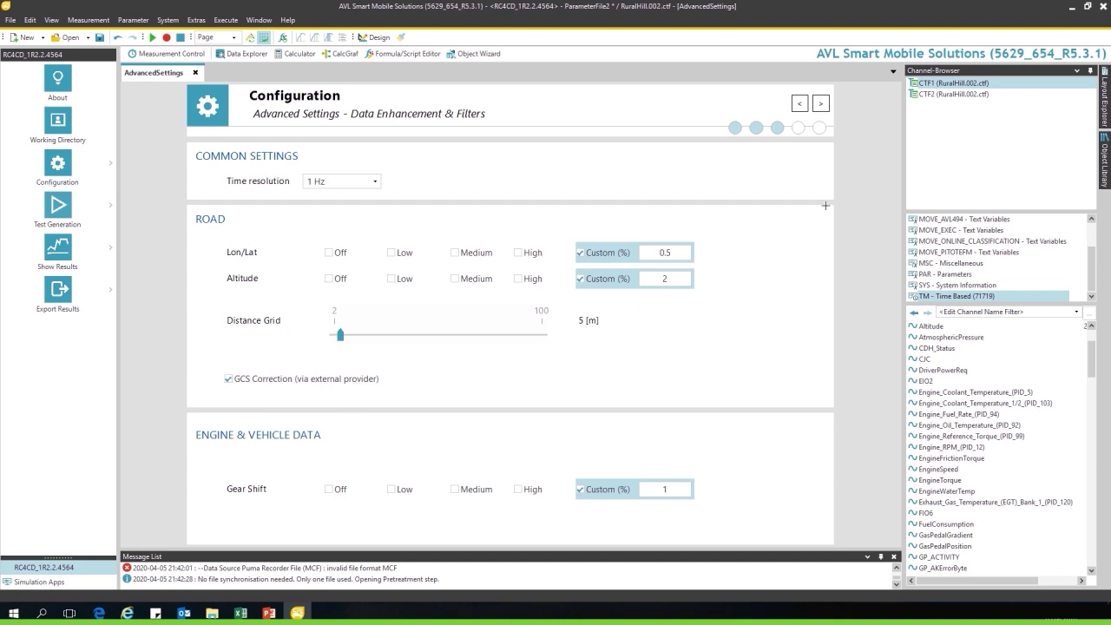
left_click(820, 104)
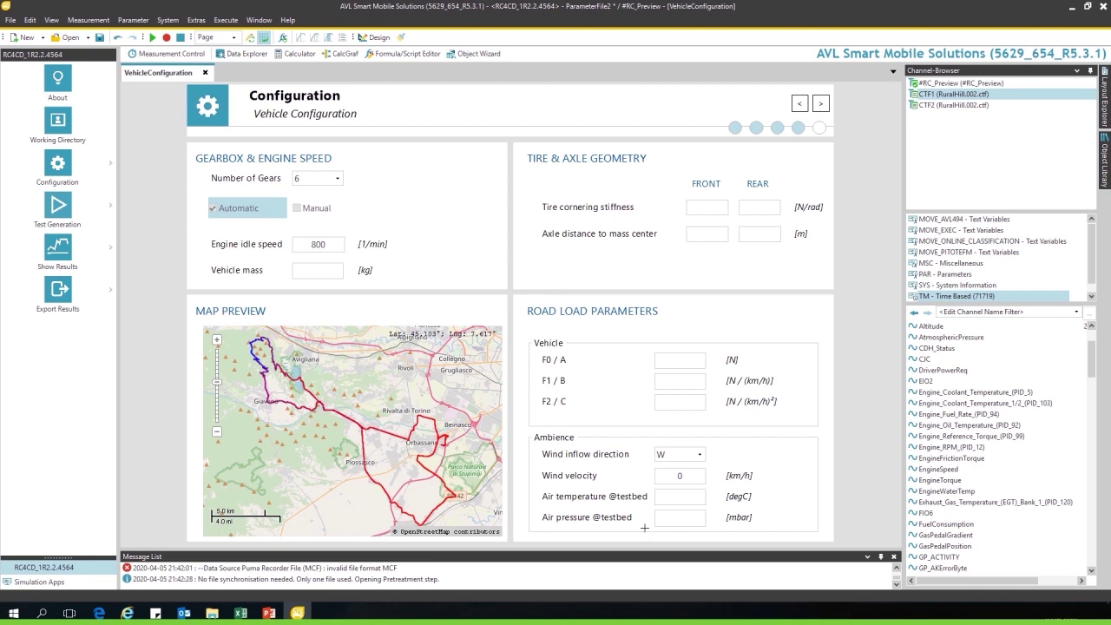
left_click(820, 103)
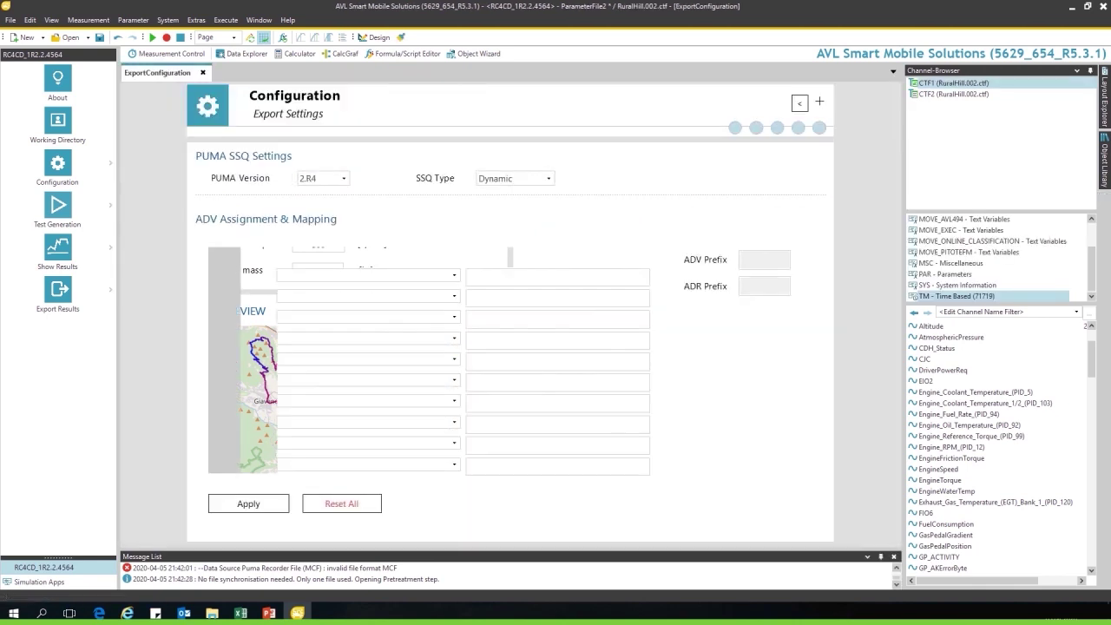
left_click(453, 282)
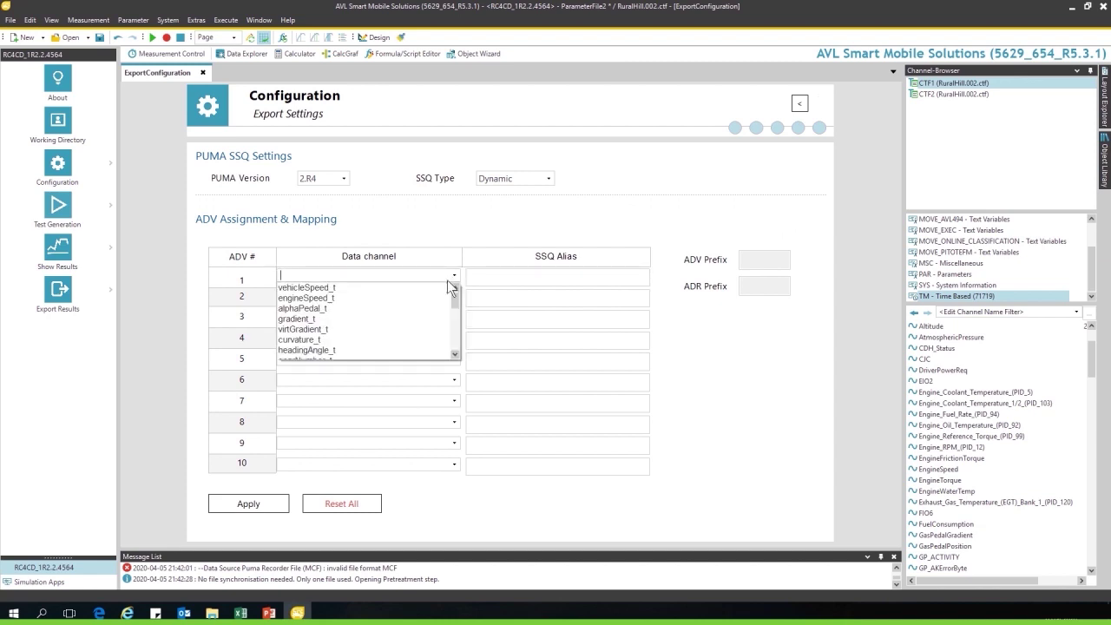
Assign the data channel vehicleSpeed_t to ADV 1 and apply the export settings
left_click(436, 291)
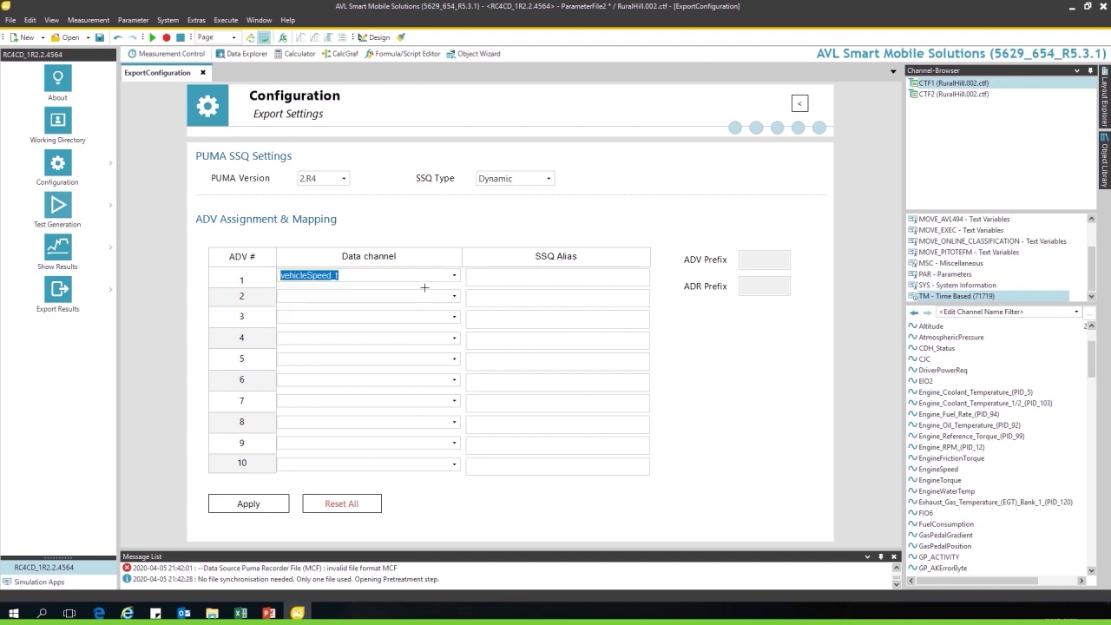
left_click(251, 510)
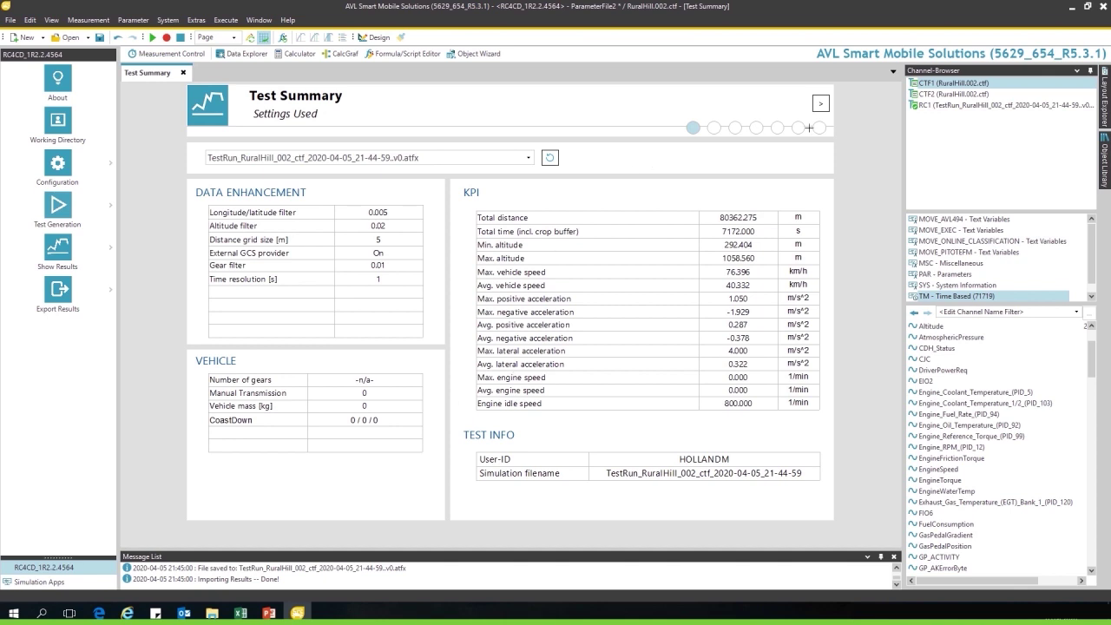
Plot the GPS, OBD and fused vehicle speed channels together on the Time Alignment page of the test results
left_click(820, 103)
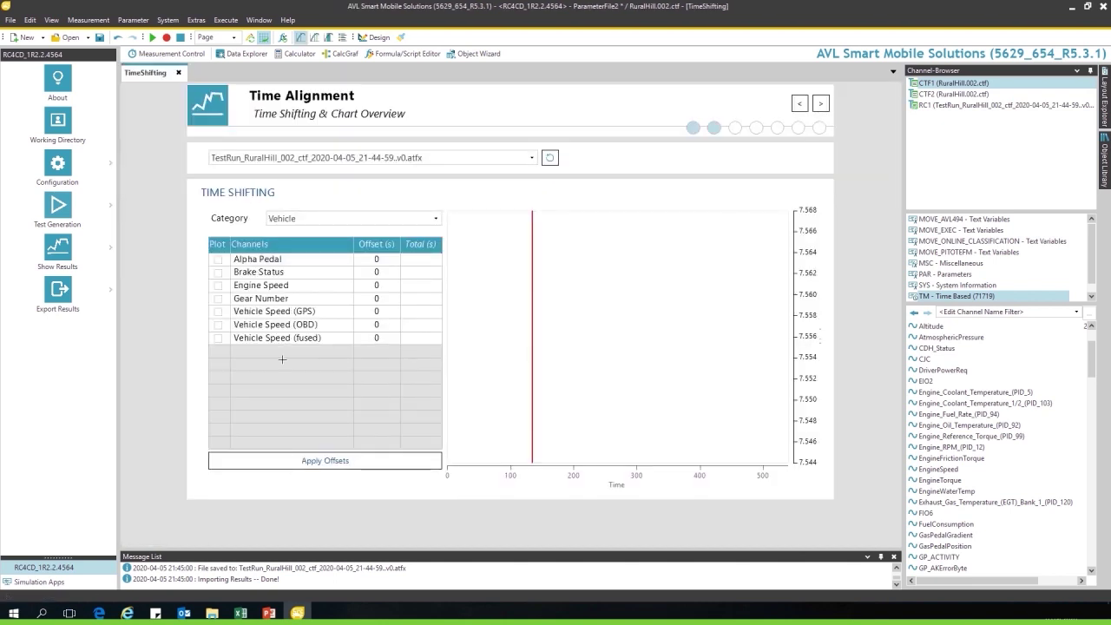
left_click(218, 311)
left_click(218, 323)
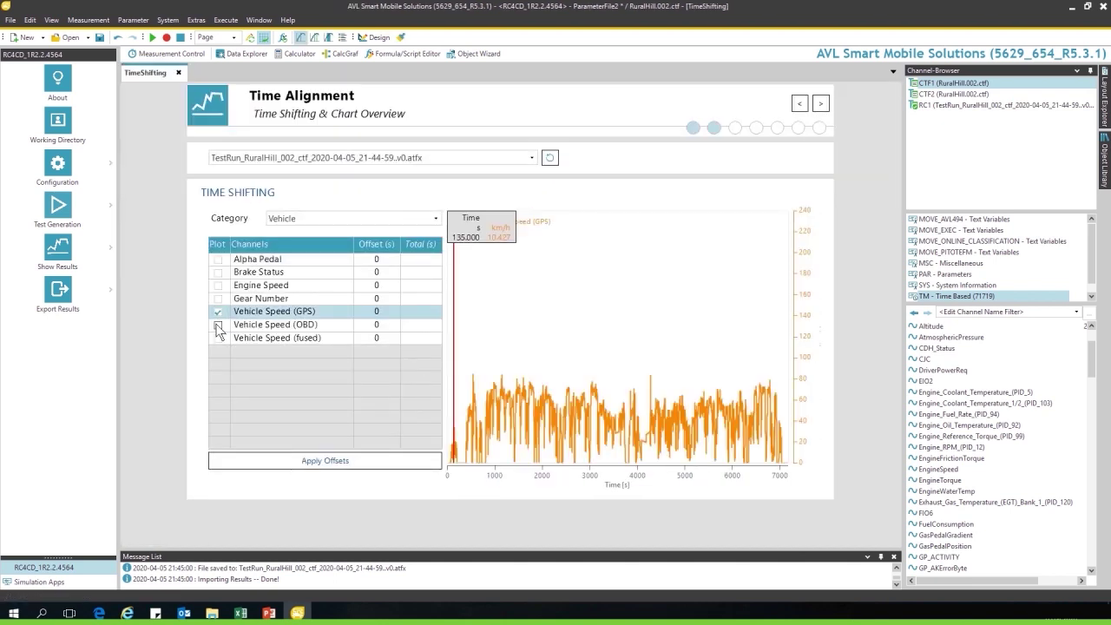
left_click(218, 337)
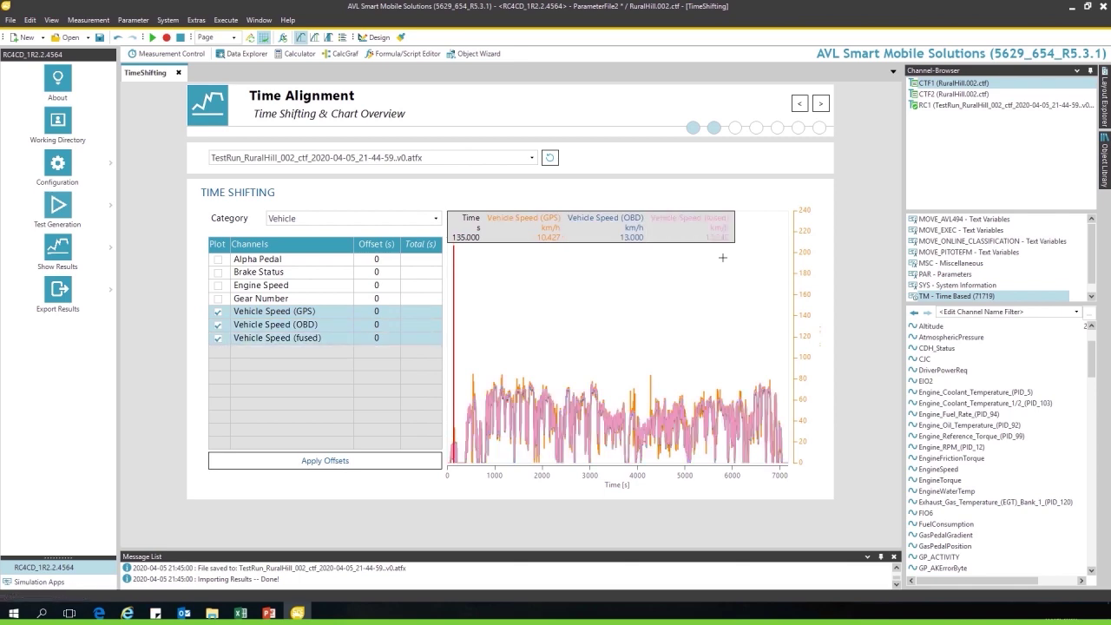
Review the Road Profile, Driving Profile, Vehicle Profile, Engine Profile and Phase Configuration pages of the generated test run
left_click(819, 104)
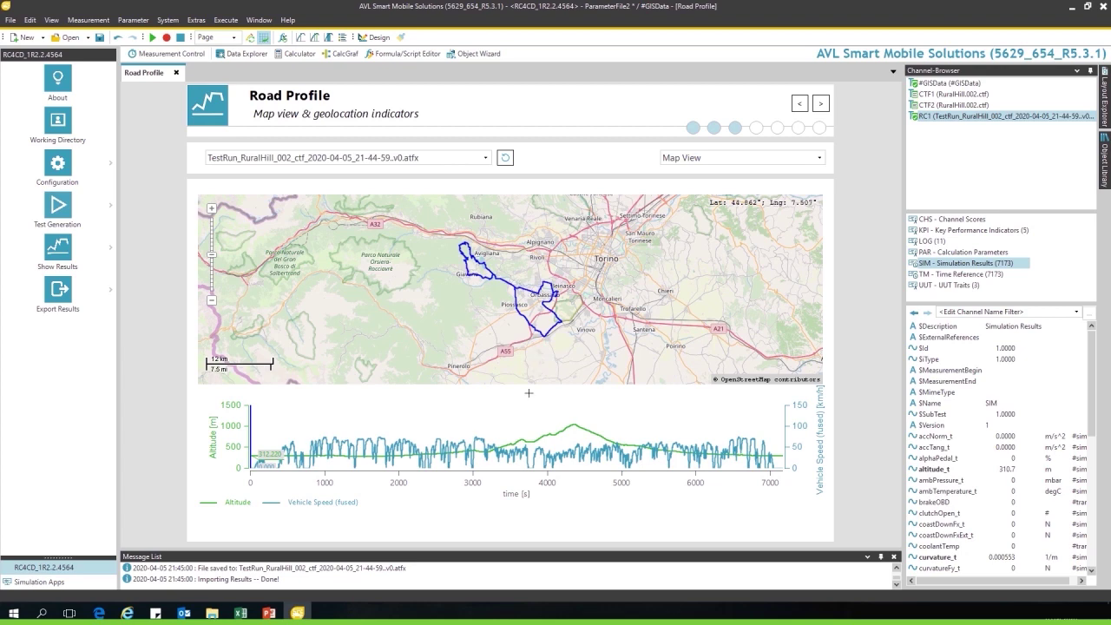
left_click(820, 103)
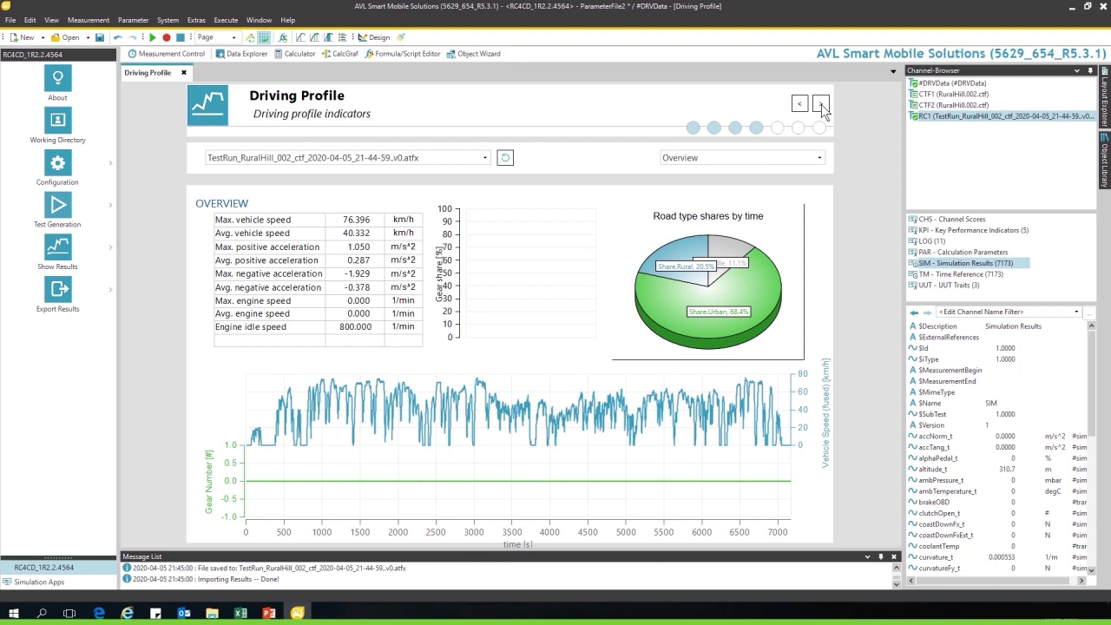
left_click(821, 105)
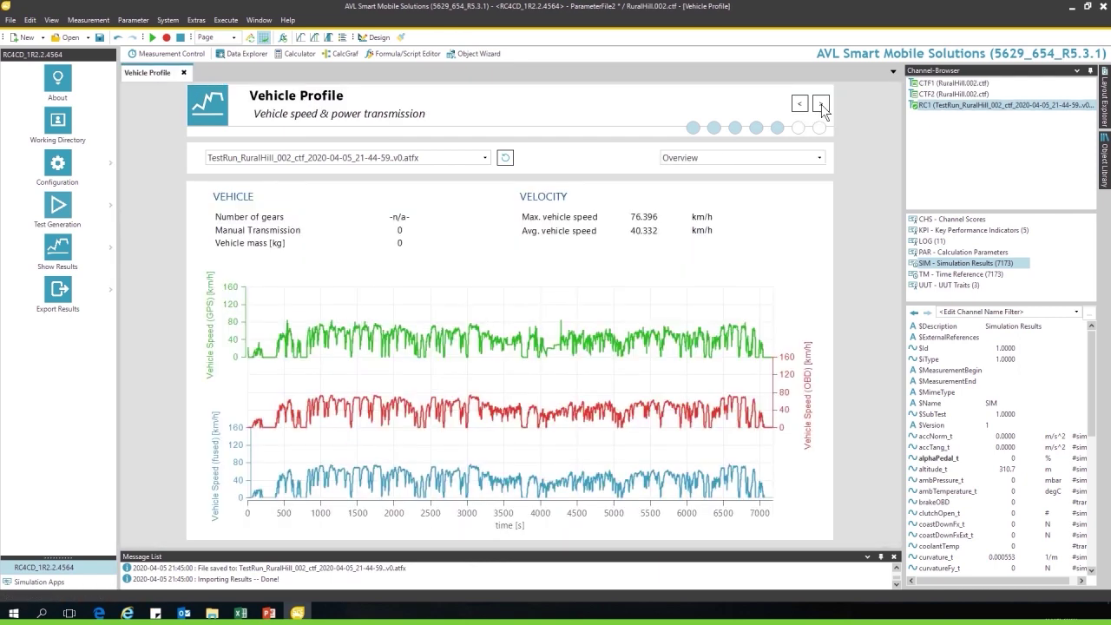
left_click(820, 104)
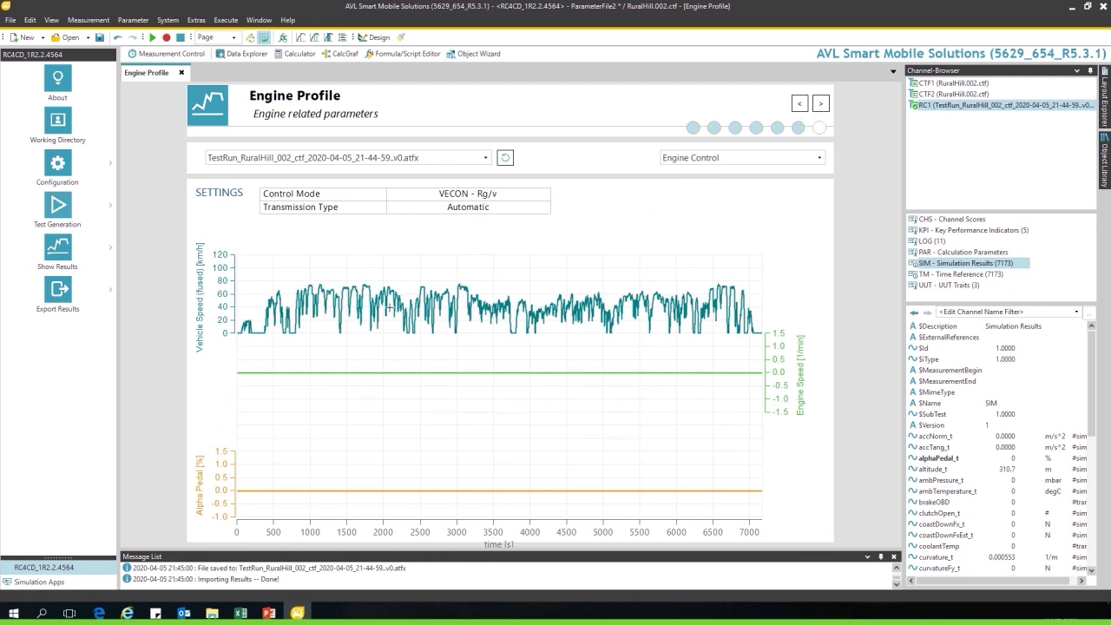
left_click(821, 104)
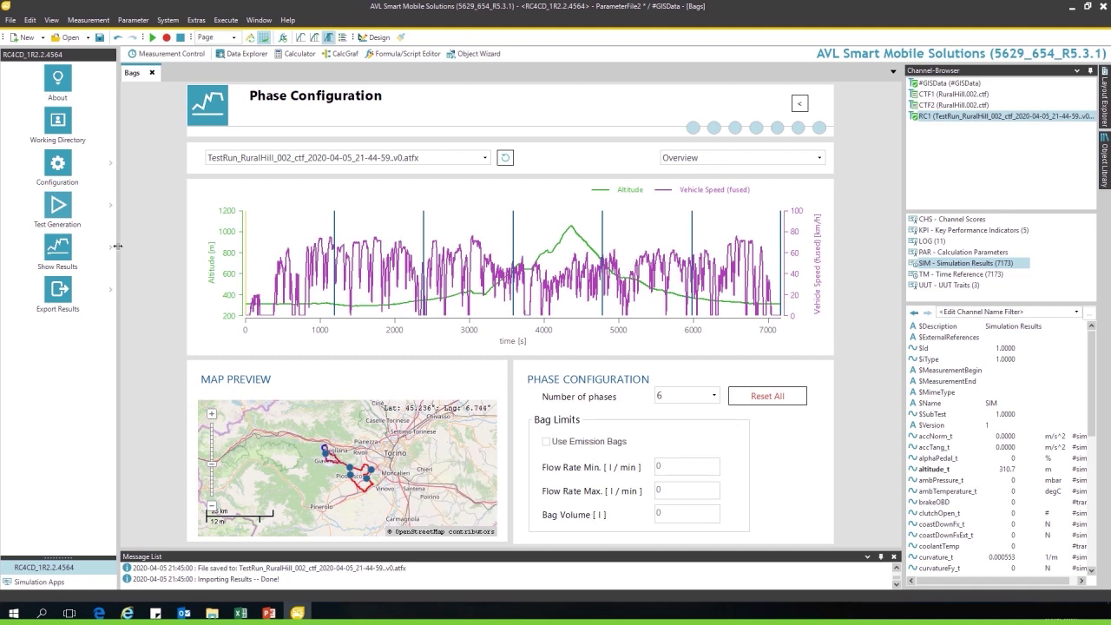
Export the results for PUMA, and select RDE_SSQ_V24_2020-04-05_21-13-42 in the Exports folder of the working directory
left_click(104, 295)
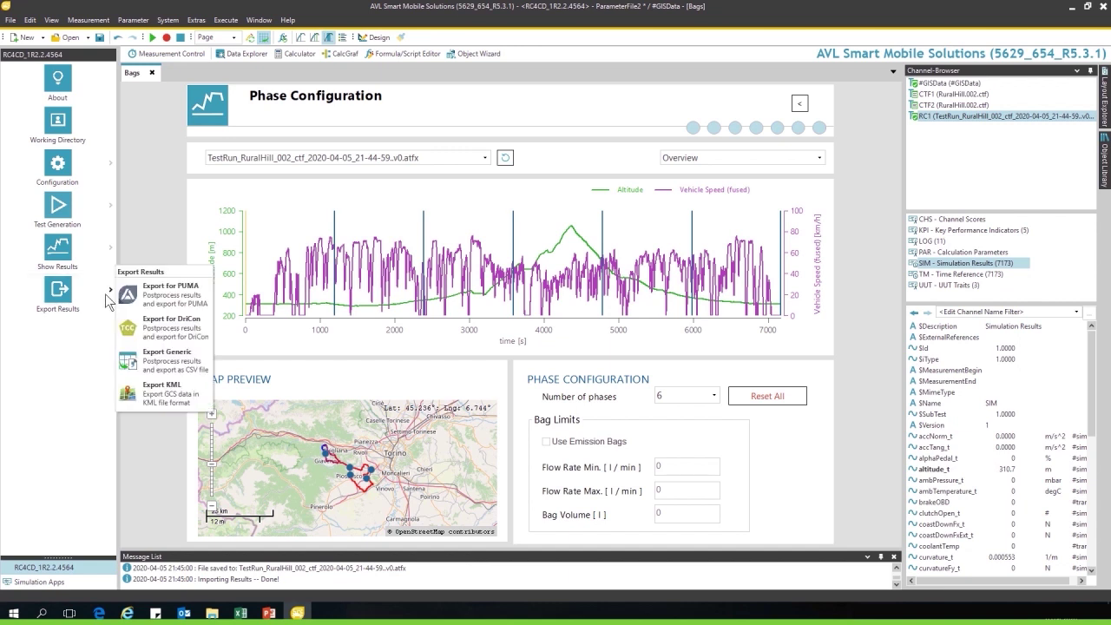
left_click(157, 301)
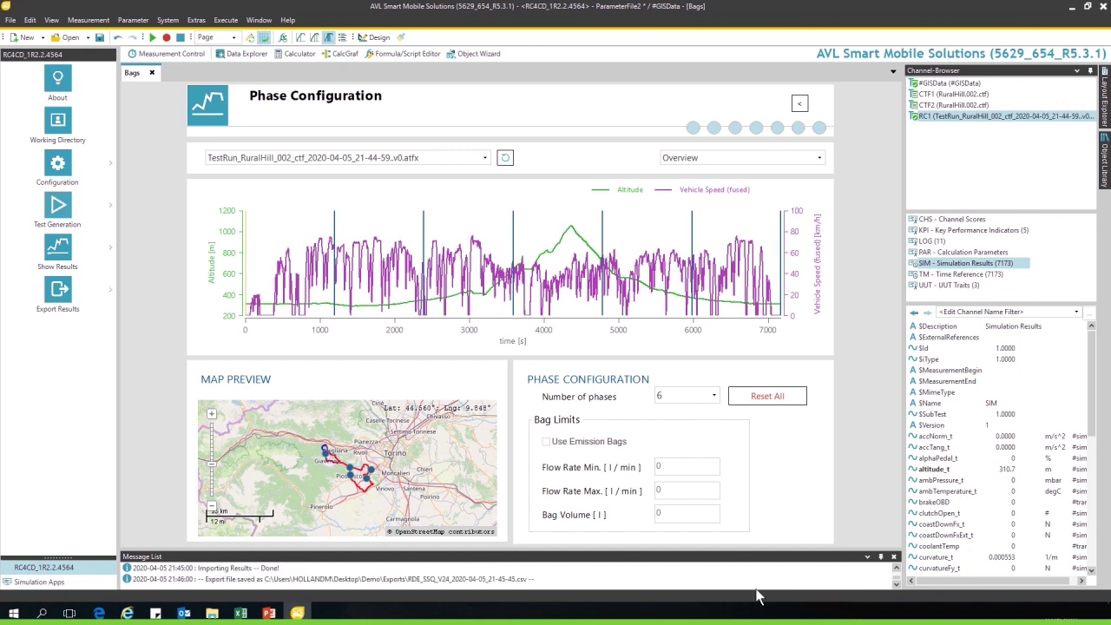
left_click(57, 127)
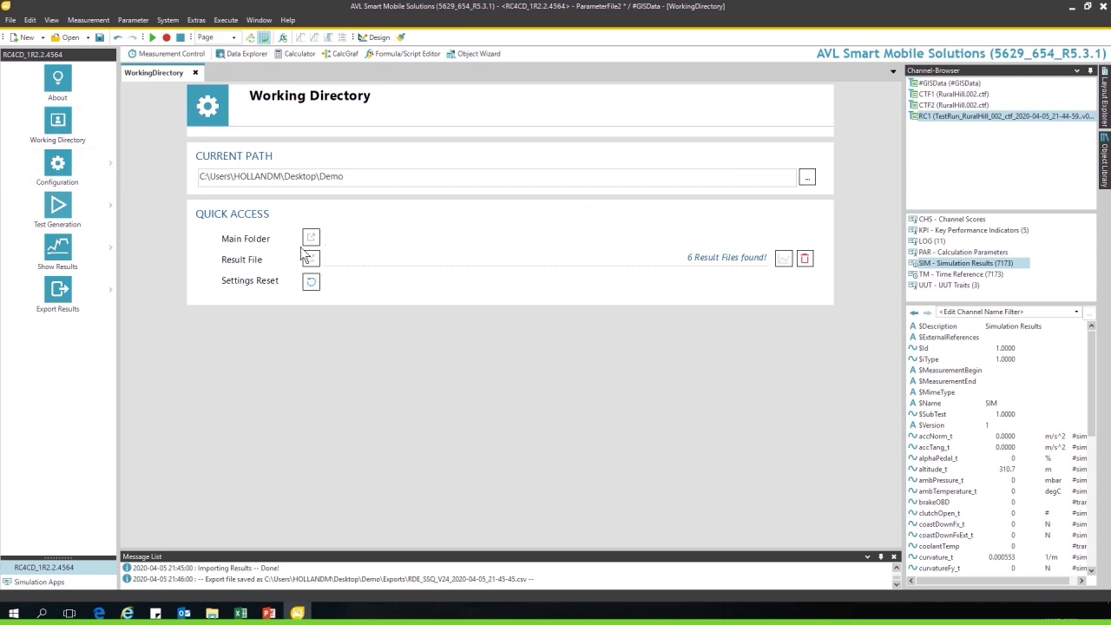
left_click(311, 239)
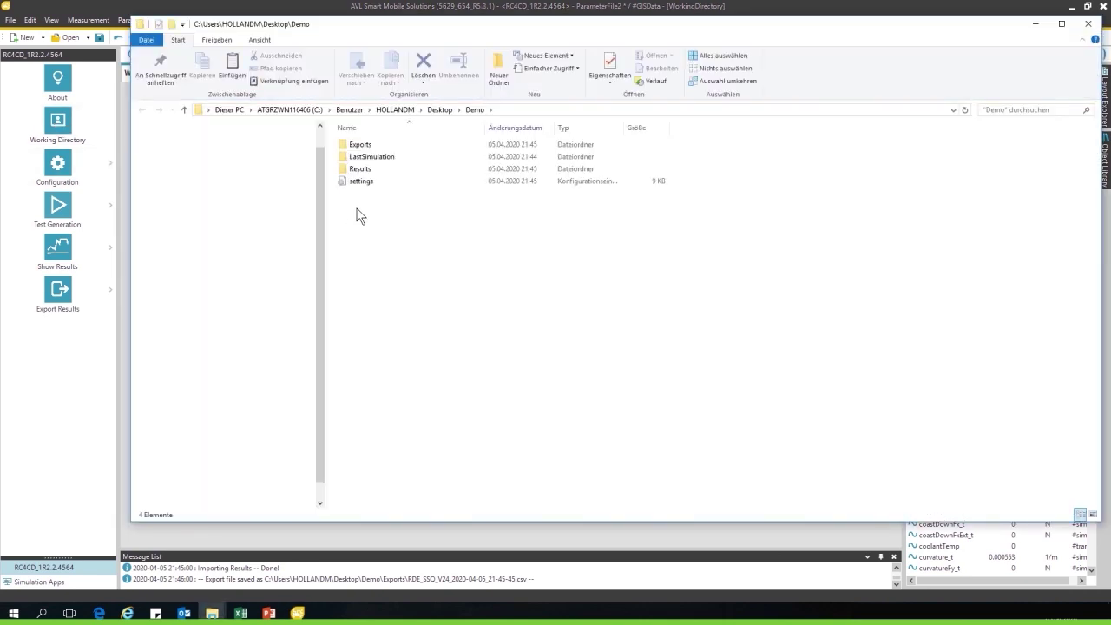
left_click(361, 148)
double_click(363, 151)
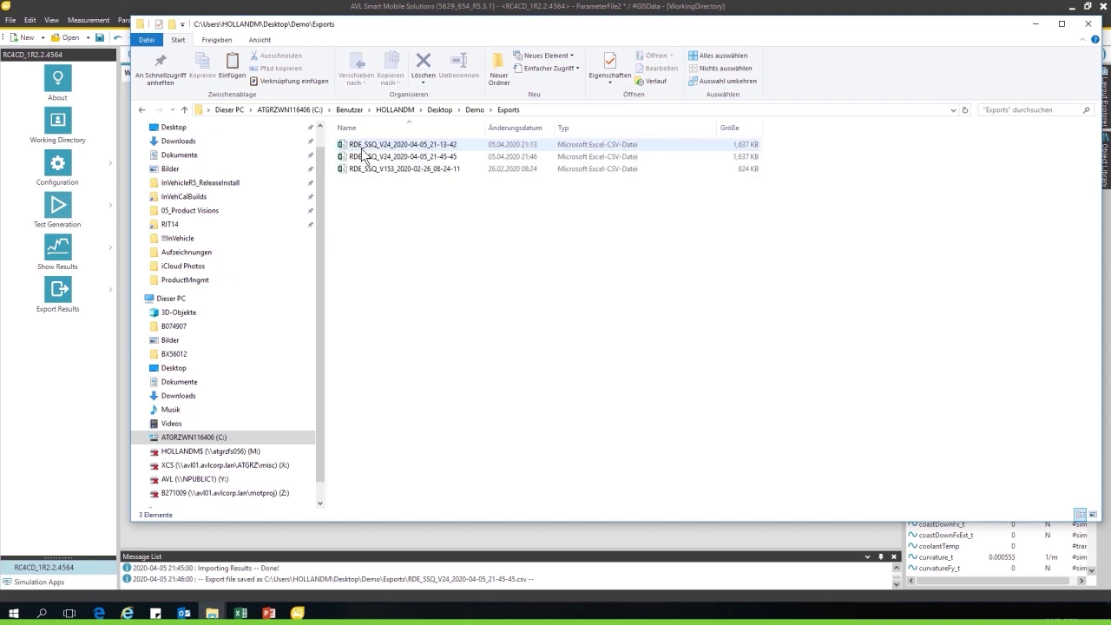
left_click(425, 147)
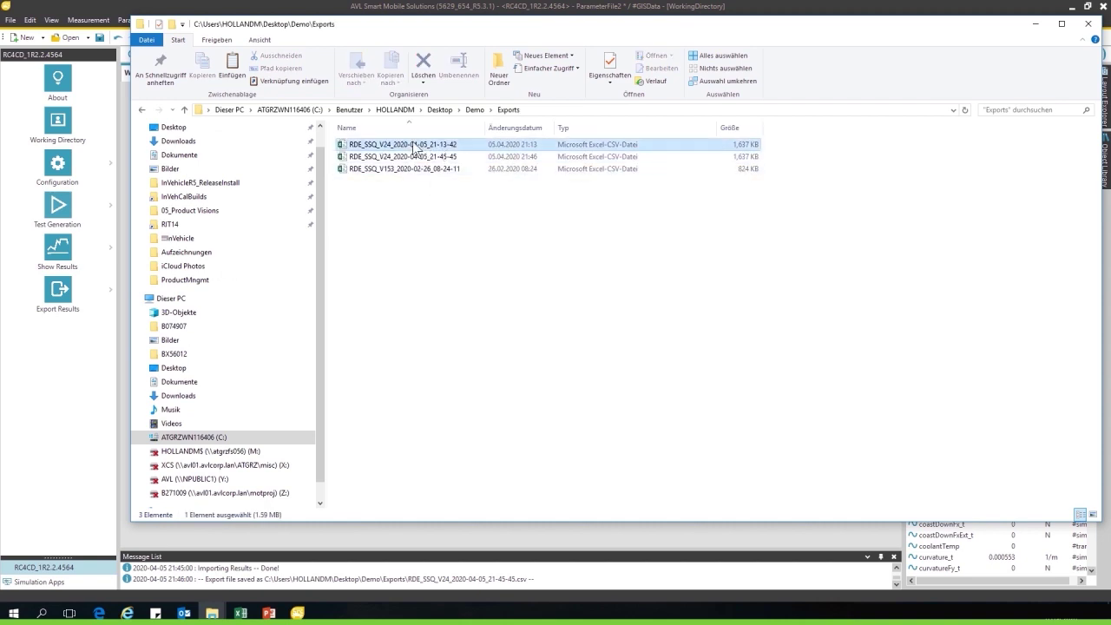